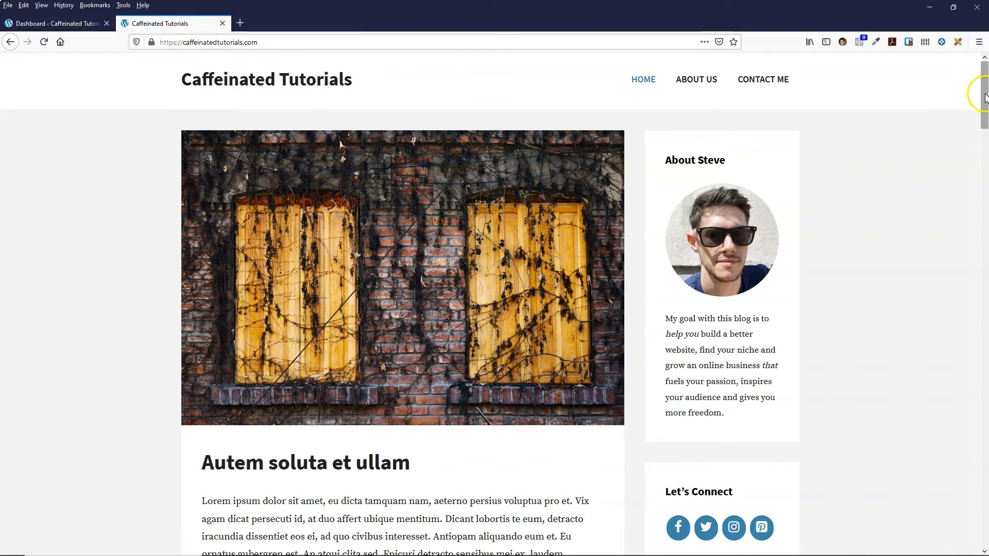
- Go to the site's WordPress dashboard and open the page for adding new plugins
mouse_move(984, 98)
mouse_down()
mouse_move(984, 115)
mouse_move(983, 93)
mouse_up()
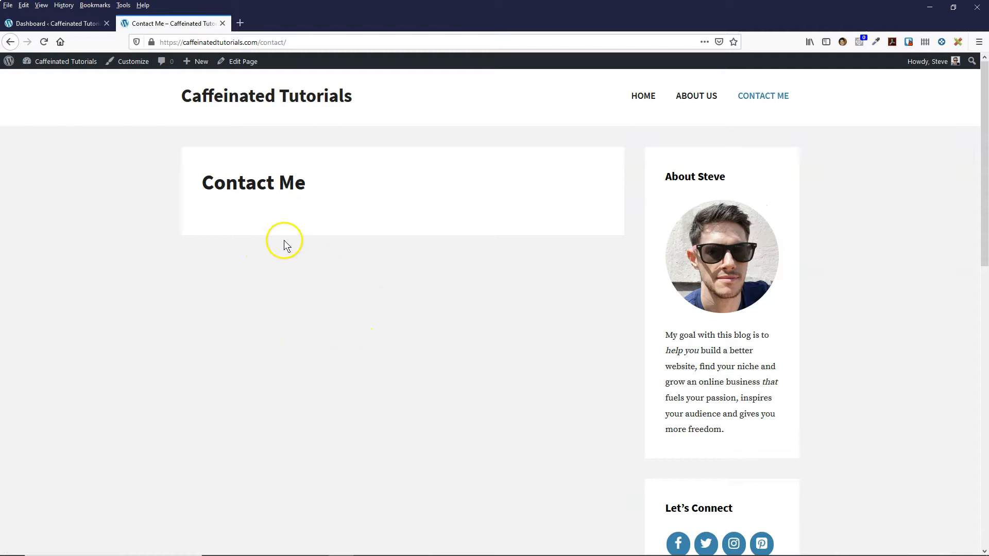
click(65, 24)
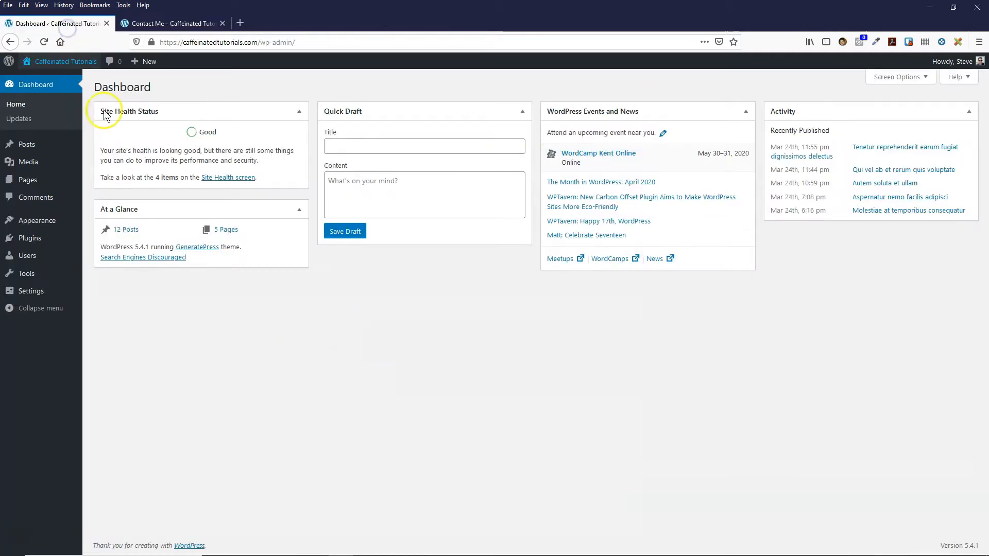
mouse_move(36, 243)
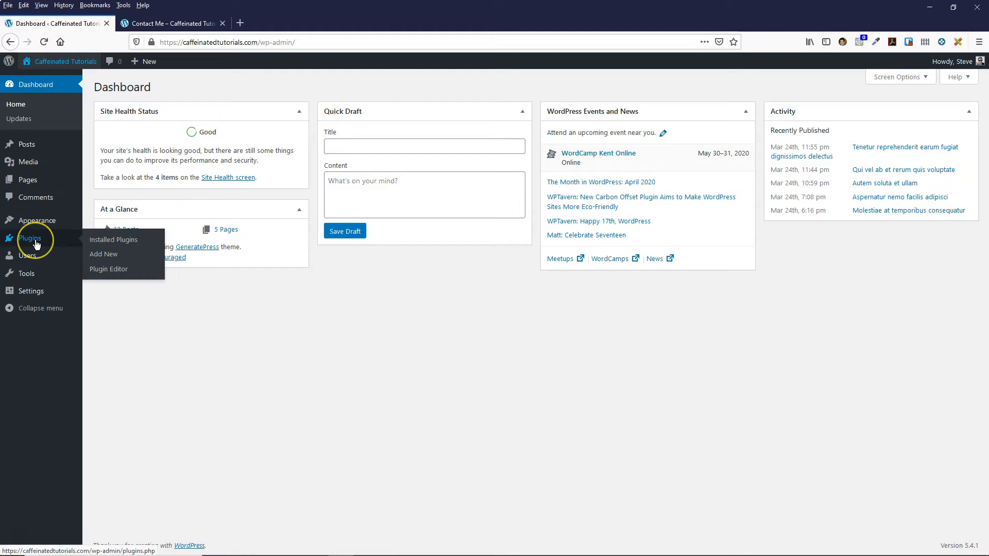
click(102, 256)
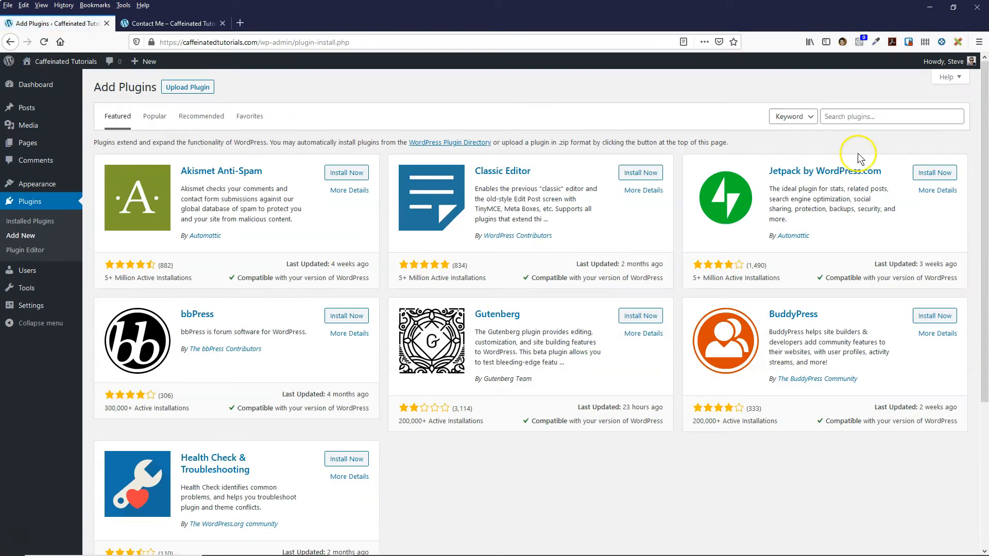
- Search the plugin directory for "contact", and install and activate Contact Form by WPForms
click(862, 124)
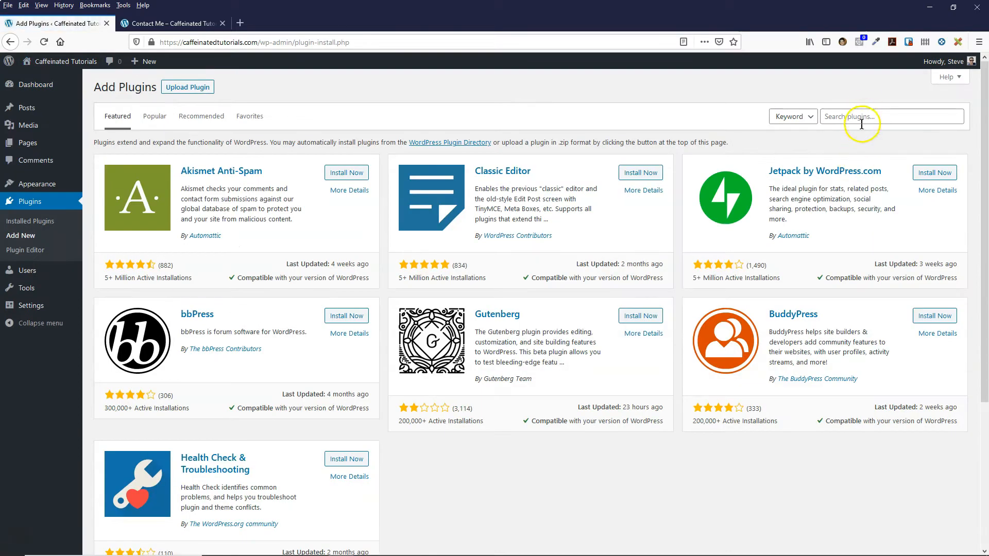
key(Return)
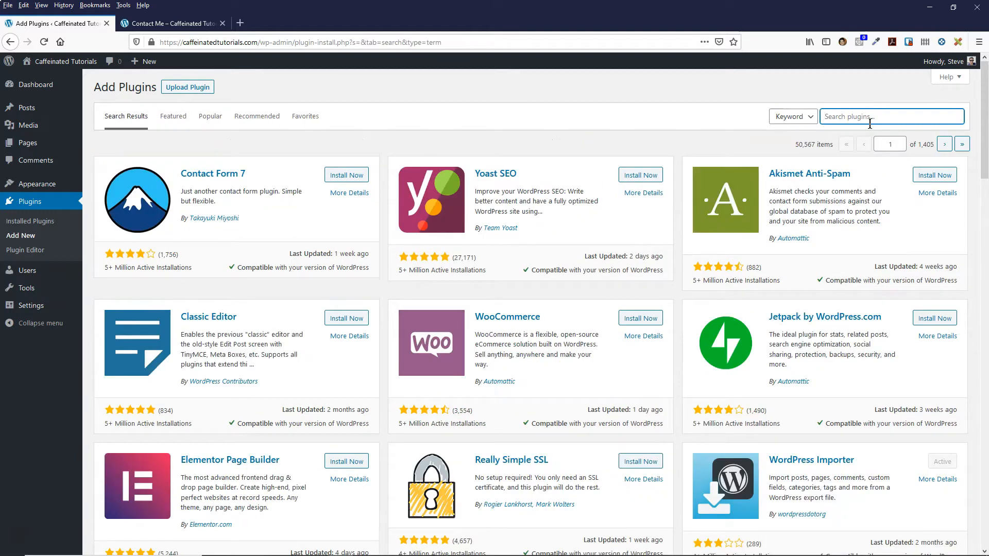
text(contact)
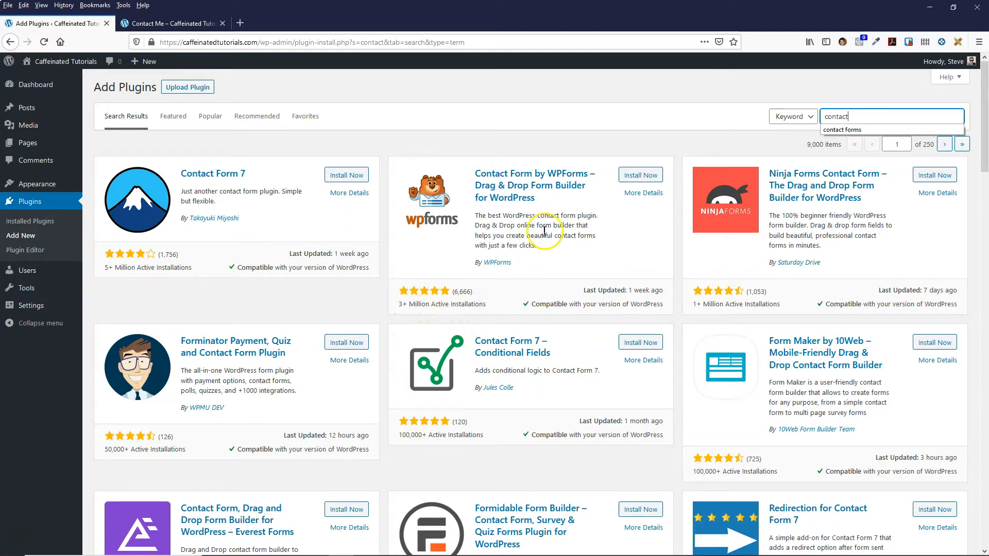
click(651, 178)
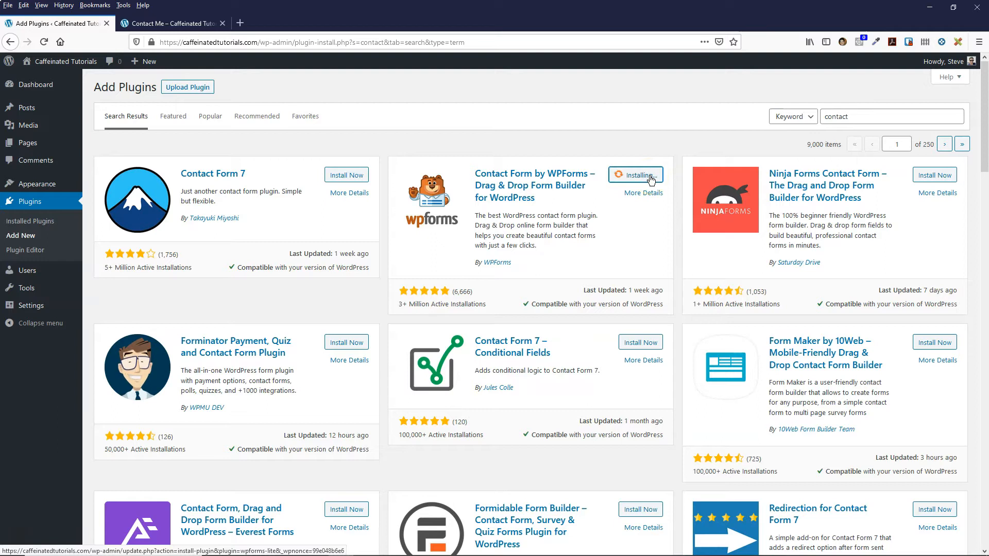
click(645, 181)
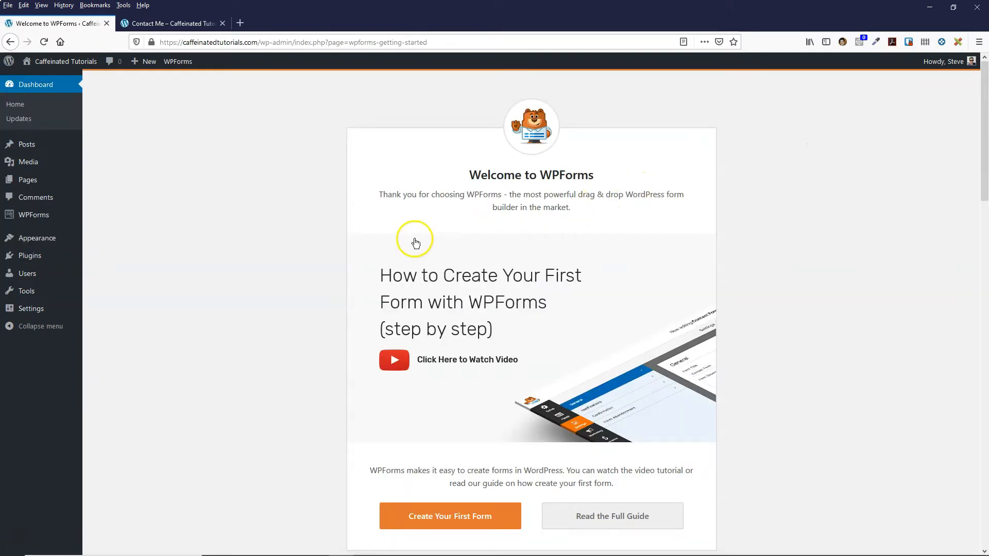
- Create the first WPForms form from the Simple Contact Form template
scroll(504, 247, down, 2)
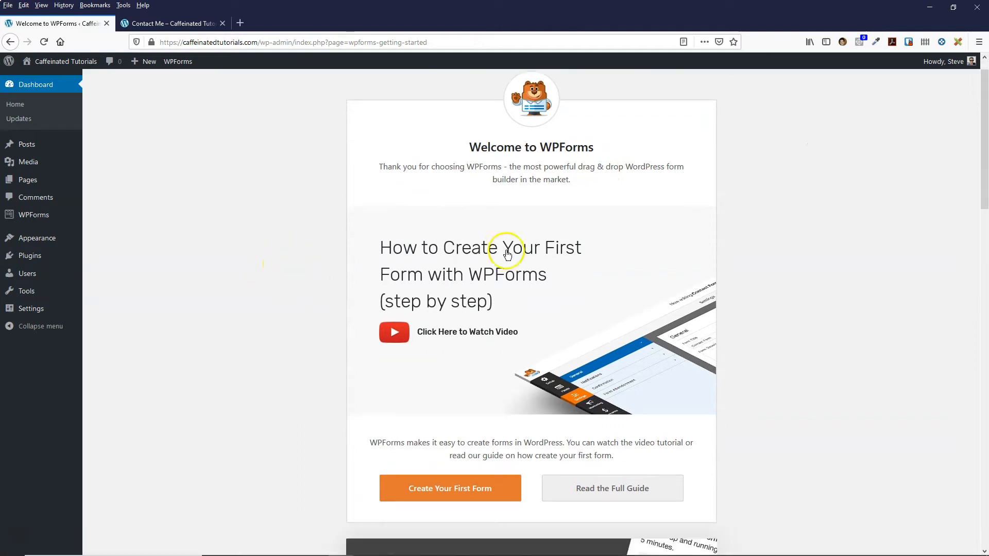
scroll(284, 258, down, 3)
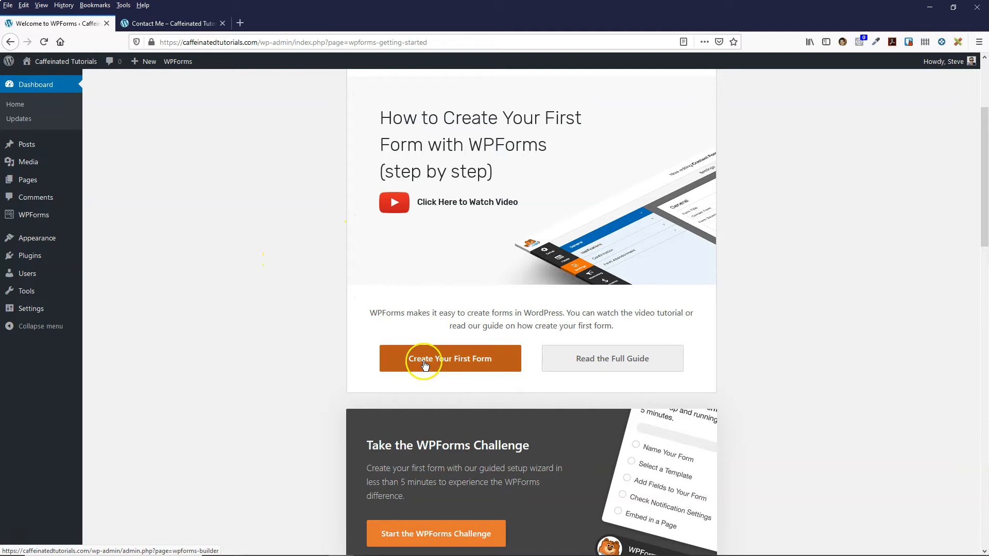
click(465, 359)
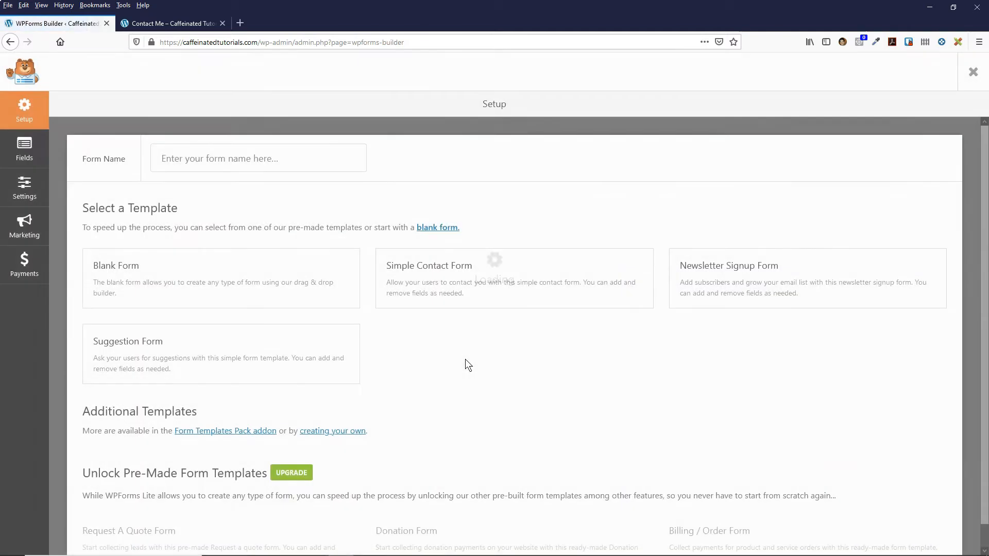
mouse_move(136, 302)
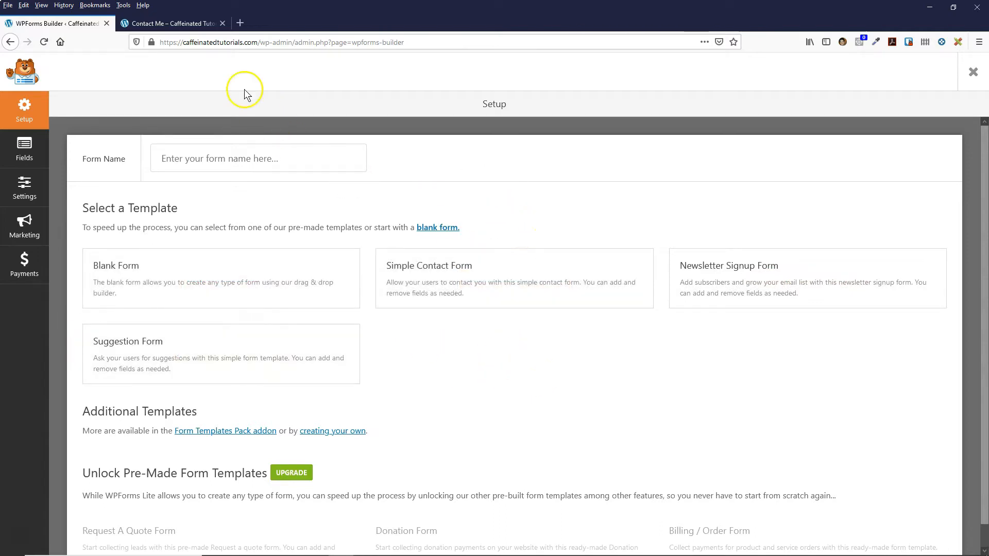
click(198, 24)
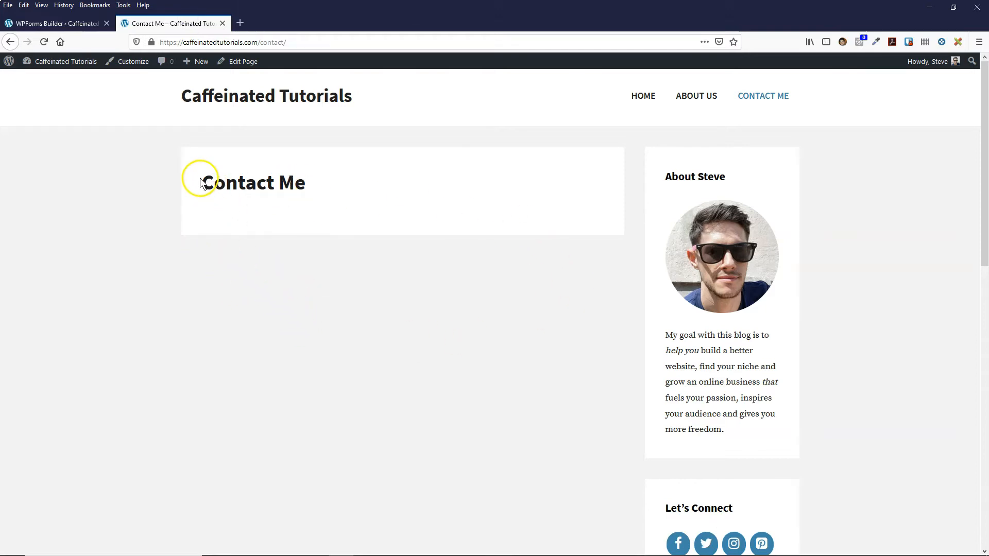
click(51, 23)
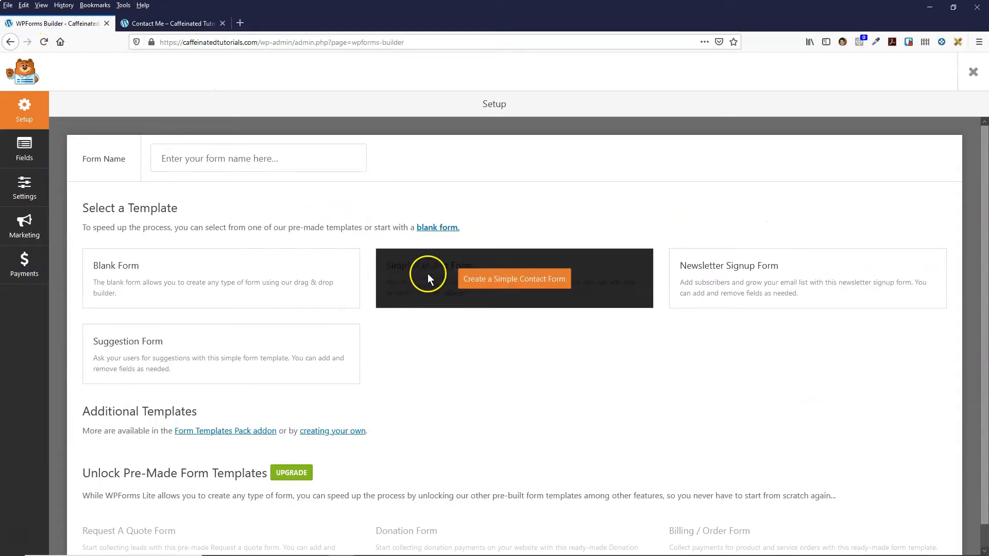
click(512, 285)
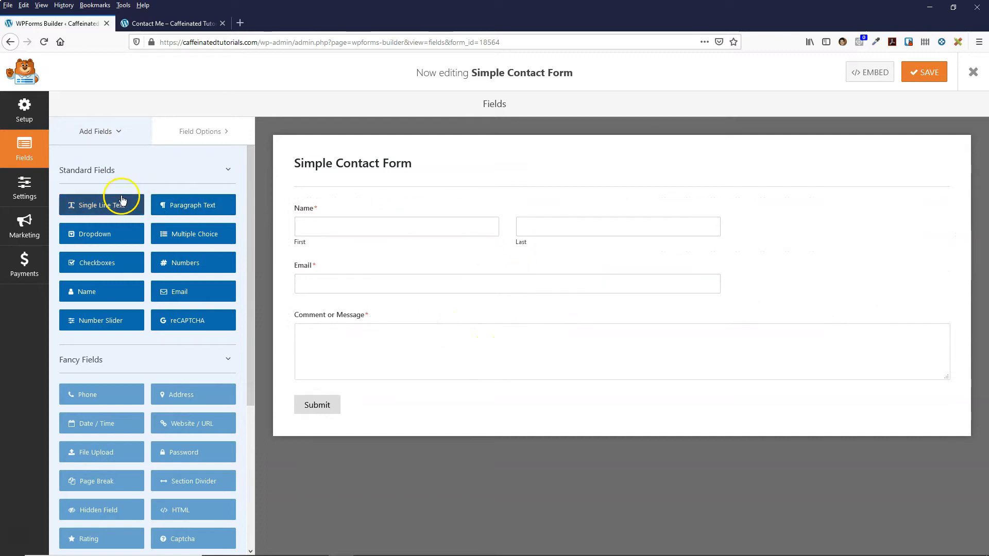
- Set the format of the contact form's Name field to Simple
scroll(101, 301, down, 3)
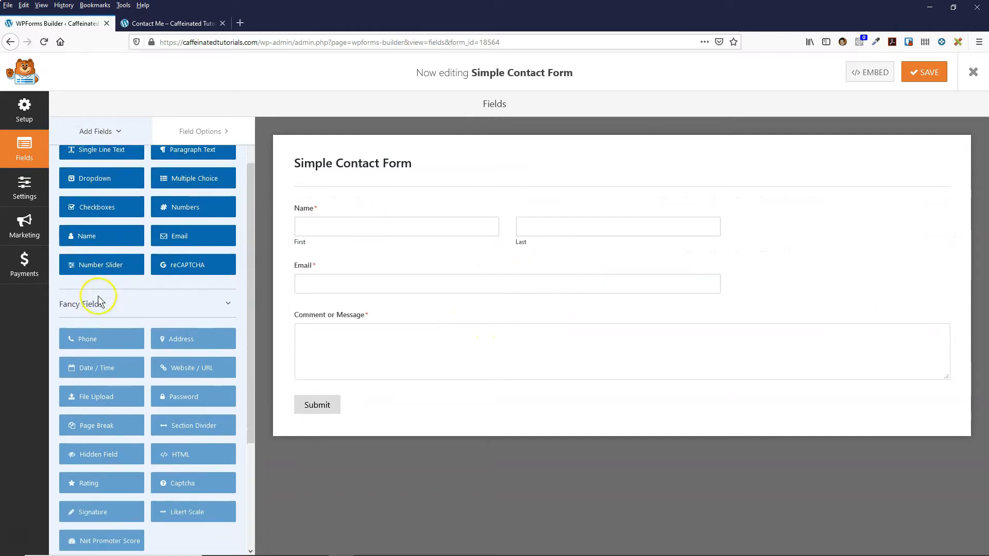
scroll(143, 360, up, 4)
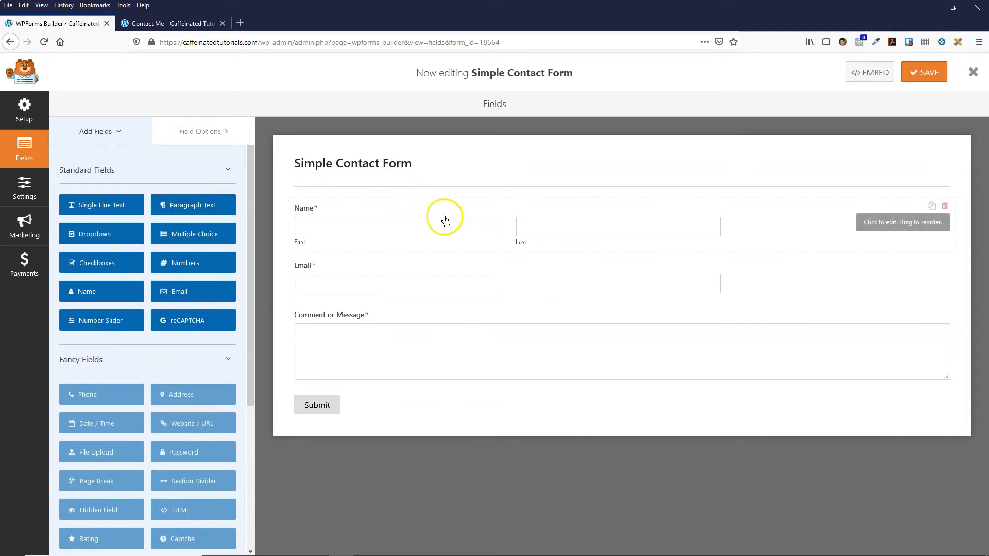
click(306, 213)
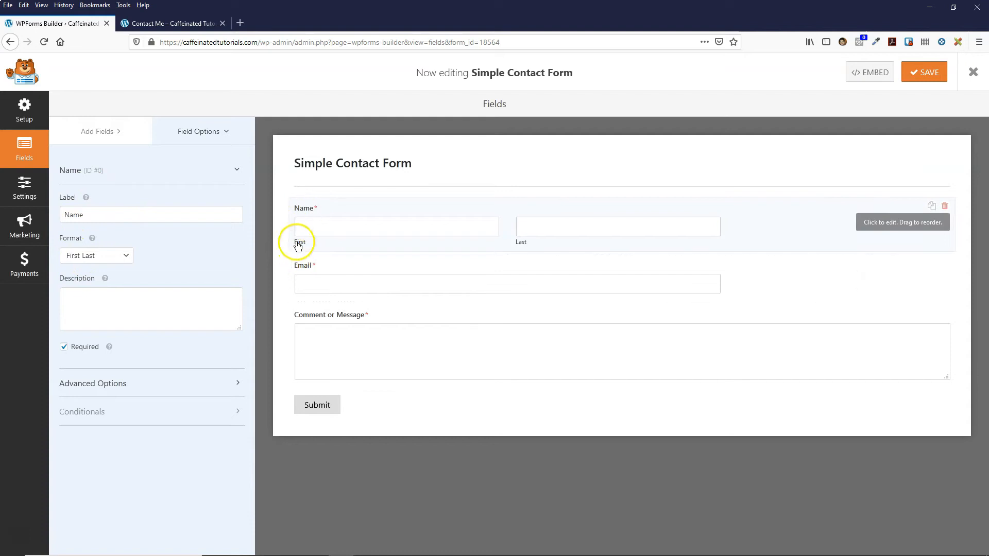
click(128, 257)
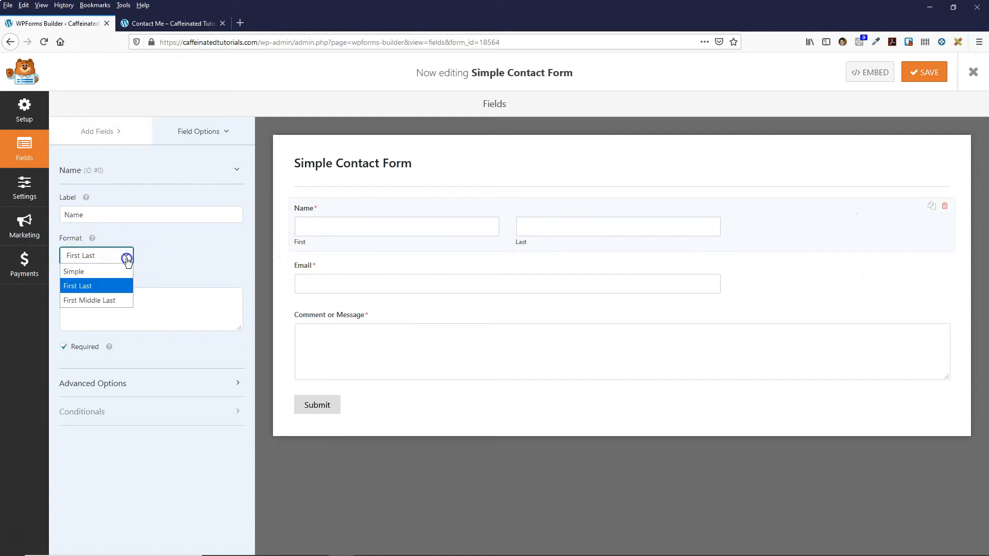
click(75, 272)
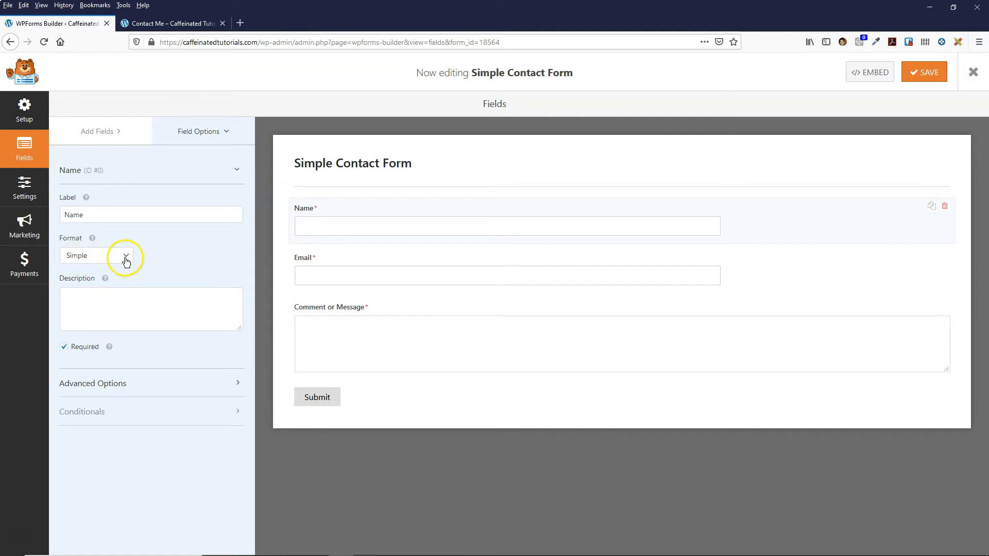
- Try the description "Type your name" on the Name field and clear it again
click(103, 215)
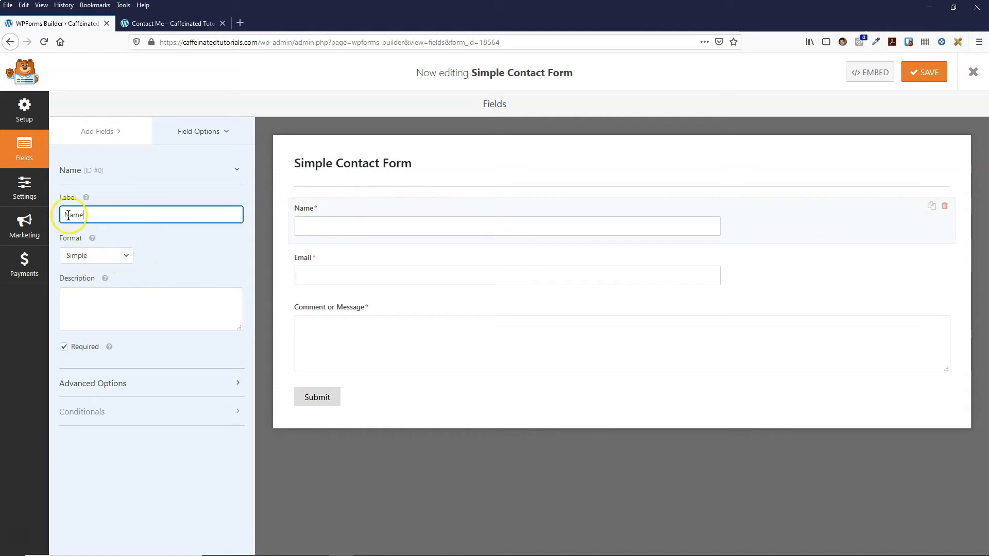
click(94, 216)
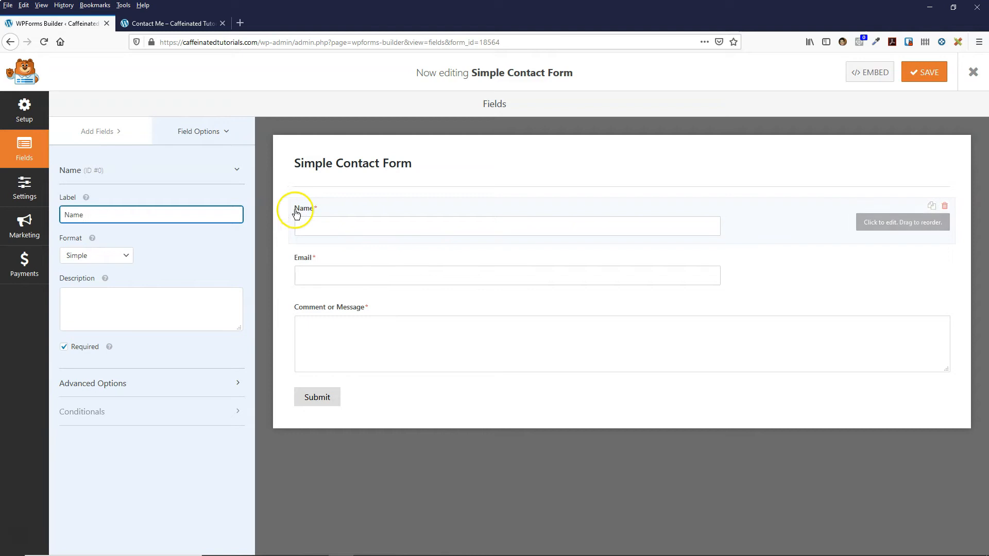
click(114, 293)
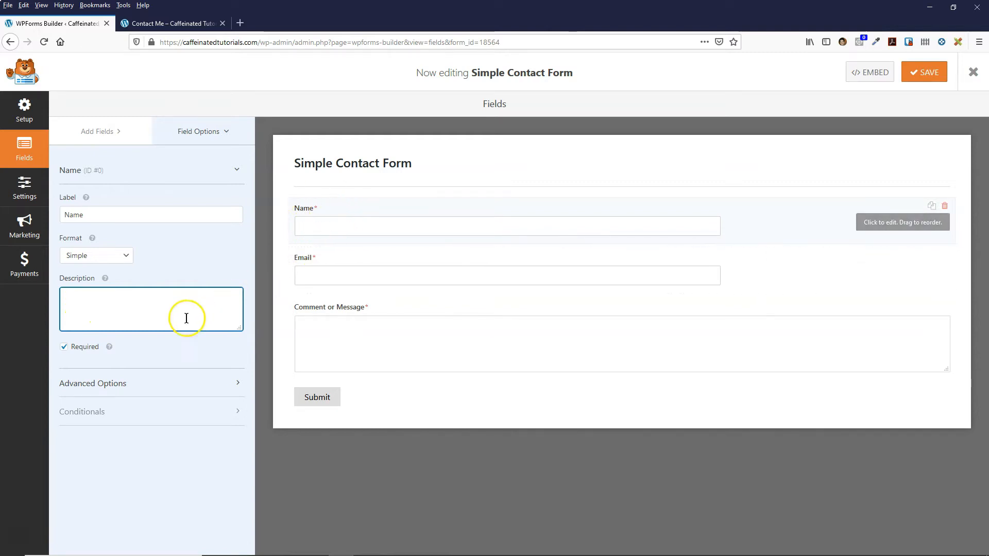
text(Type your name)
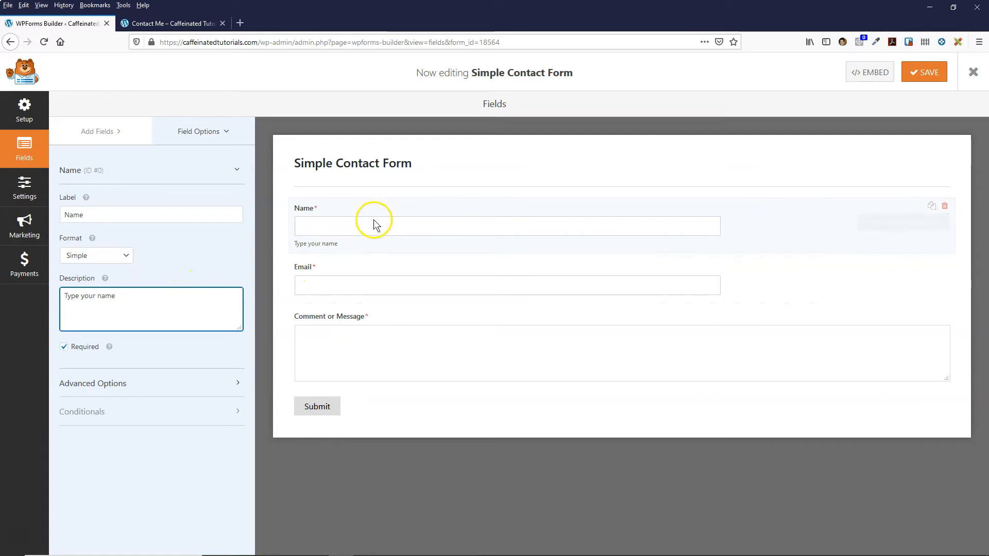
drag(154, 304, 63, 301)
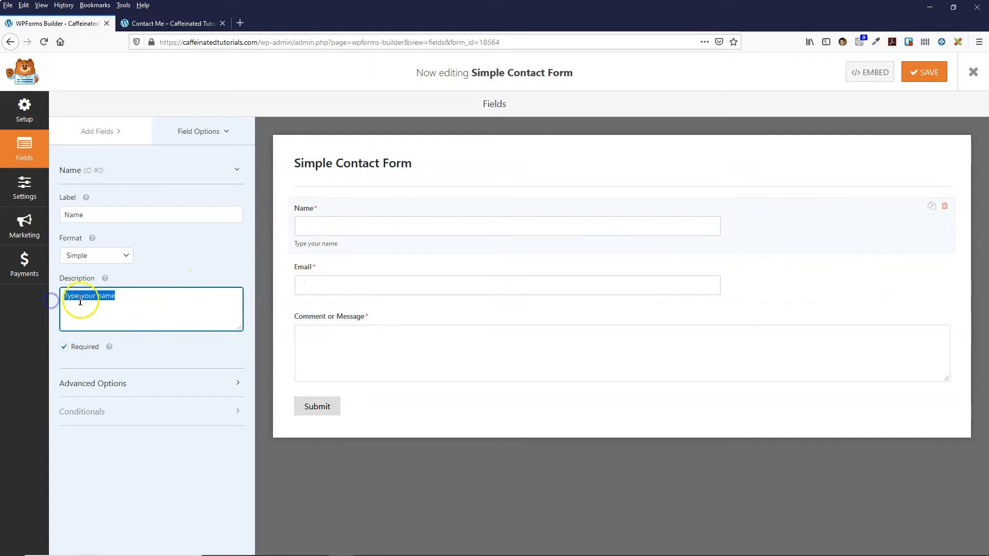
key(BackSpace)
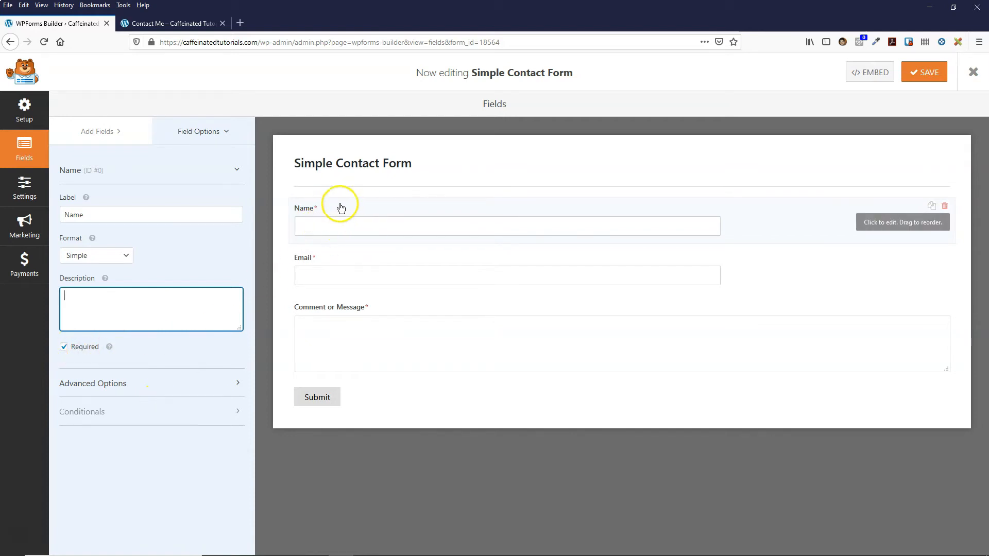
- Try enabling email confirmation on the Email field and turn it off again
click(328, 262)
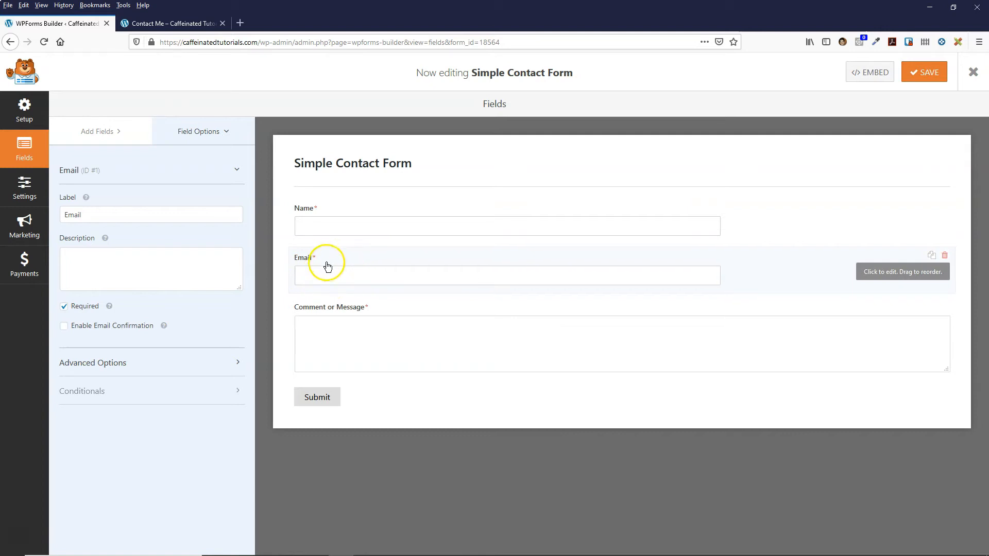
click(88, 331)
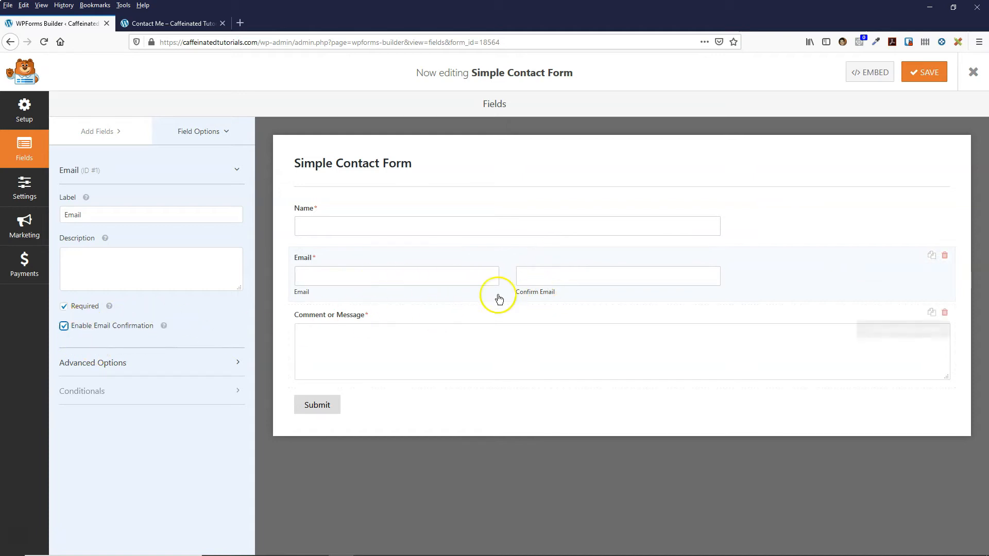
click(65, 326)
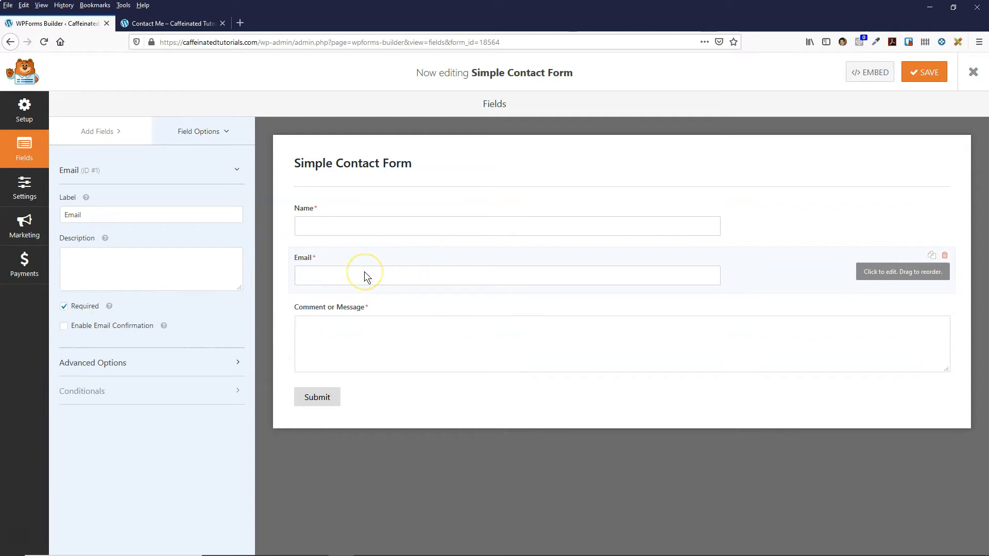
- Examine the Comment or Message field's options and the form's general settings, including its name and description
click(393, 310)
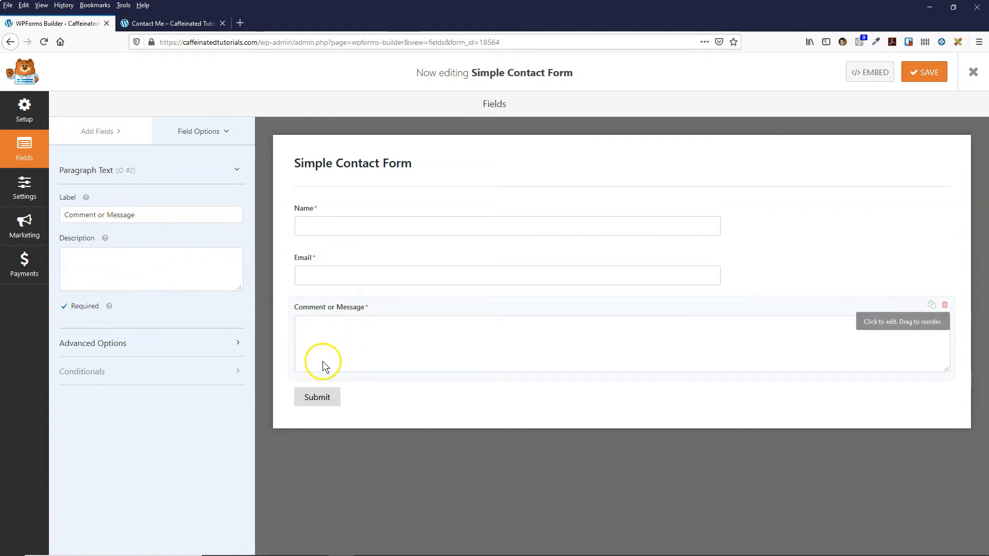
click(332, 401)
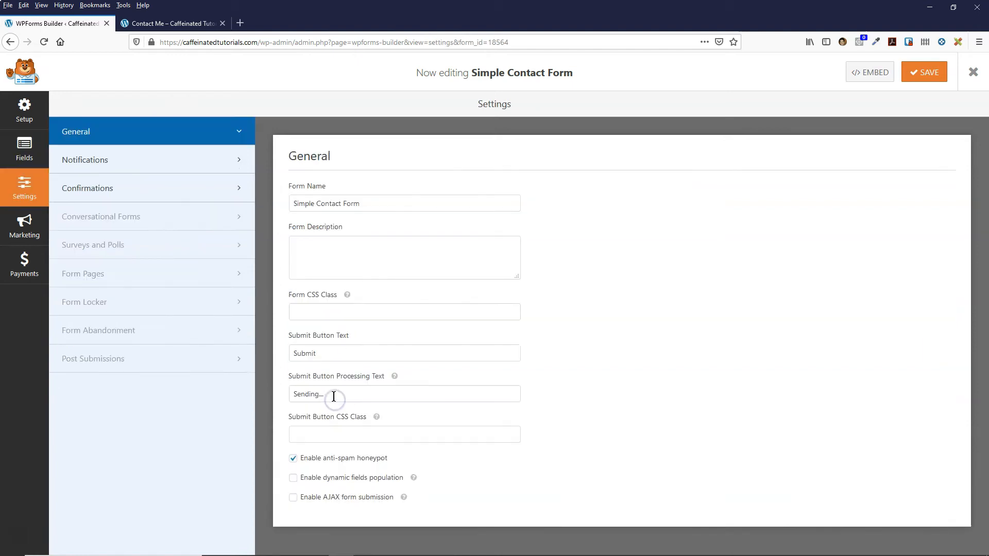
click(379, 203)
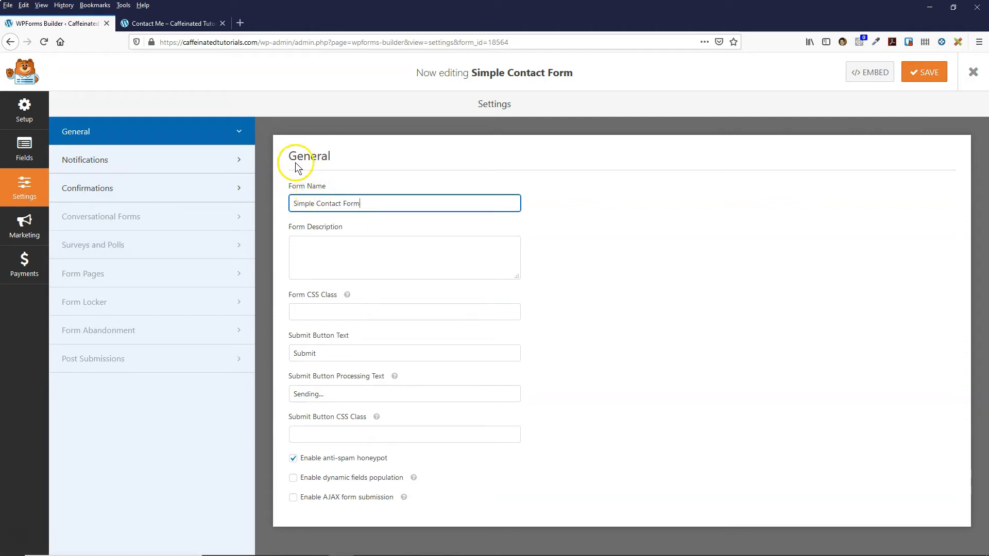
drag(364, 202, 404, 202)
click(374, 203)
drag(315, 203, 280, 203)
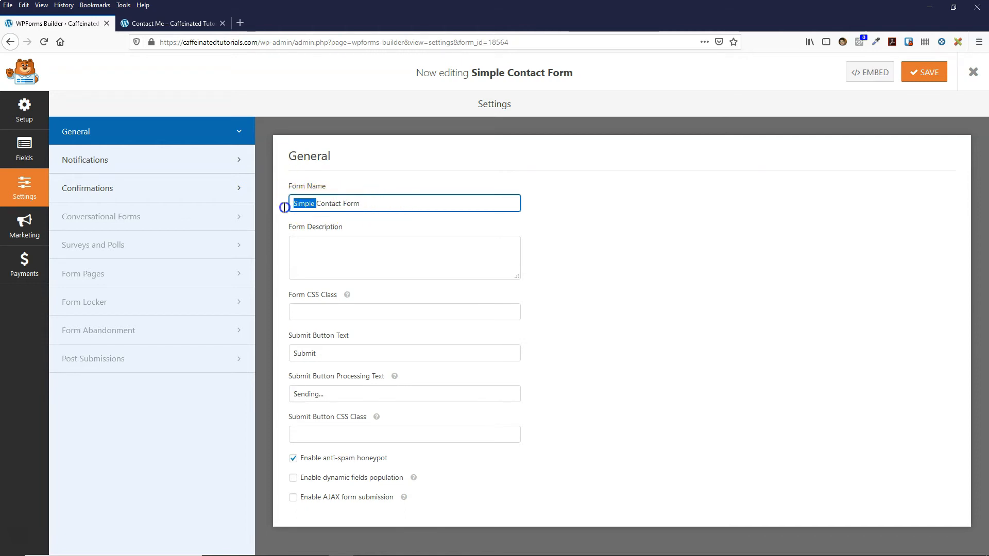
click(420, 207)
click(314, 250)
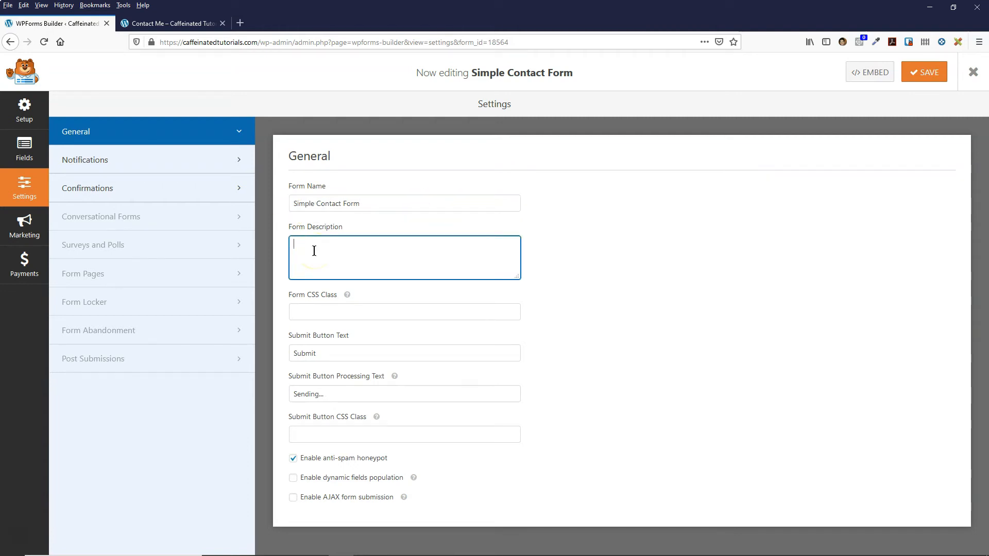
- Set the form description to "Contact for for the contact page" and the submit button text to "Send Message"
text(Contact for for the contact page)
drag(291, 351, 322, 355)
click(322, 356)
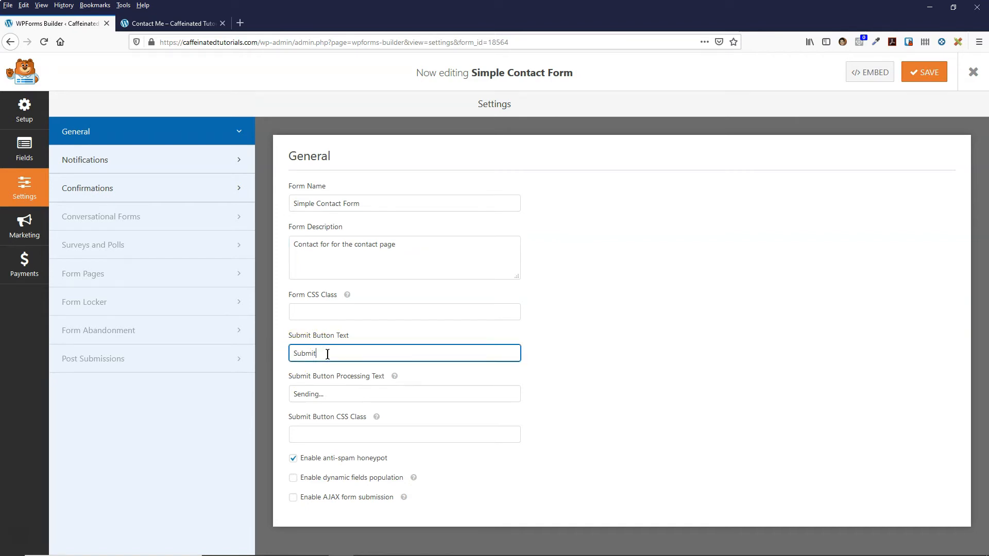
drag(327, 355, 279, 357)
text(Send Message)
- Examine the form's submit button processing text and its form and submit button CSS class settings
drag(292, 394, 340, 397)
click(337, 394)
click(356, 394)
click(311, 434)
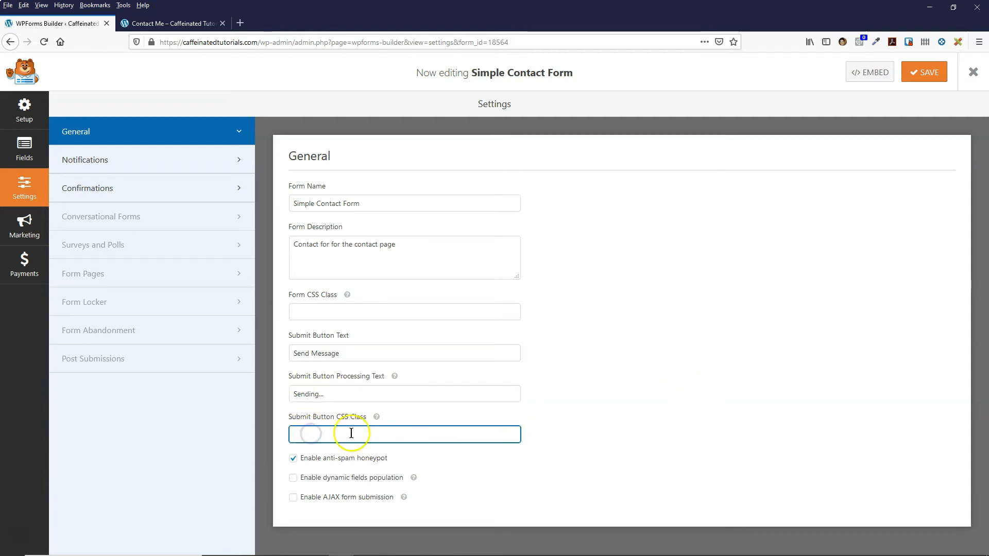
click(332, 310)
click(546, 431)
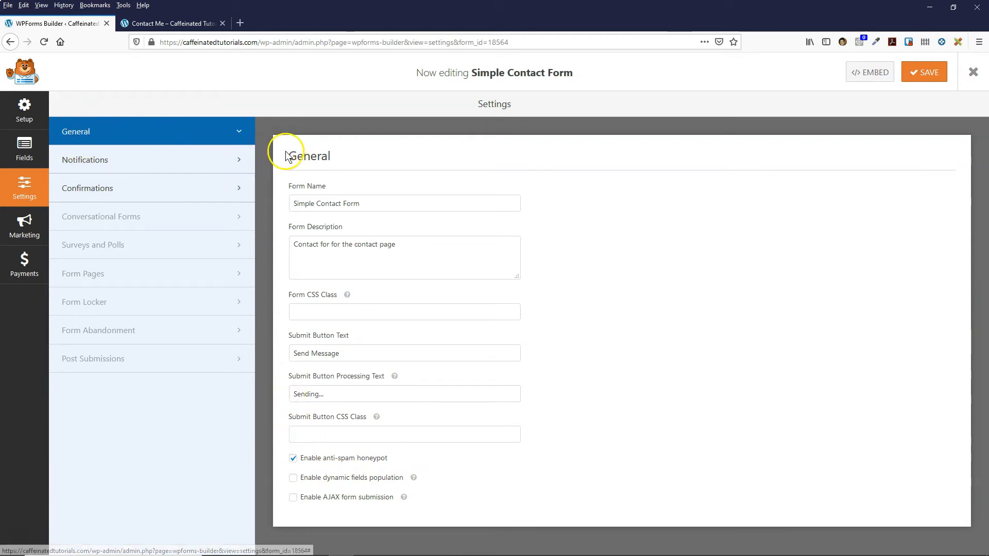
- Open the form's notification settings and examine the recipient address of the default notification
click(97, 162)
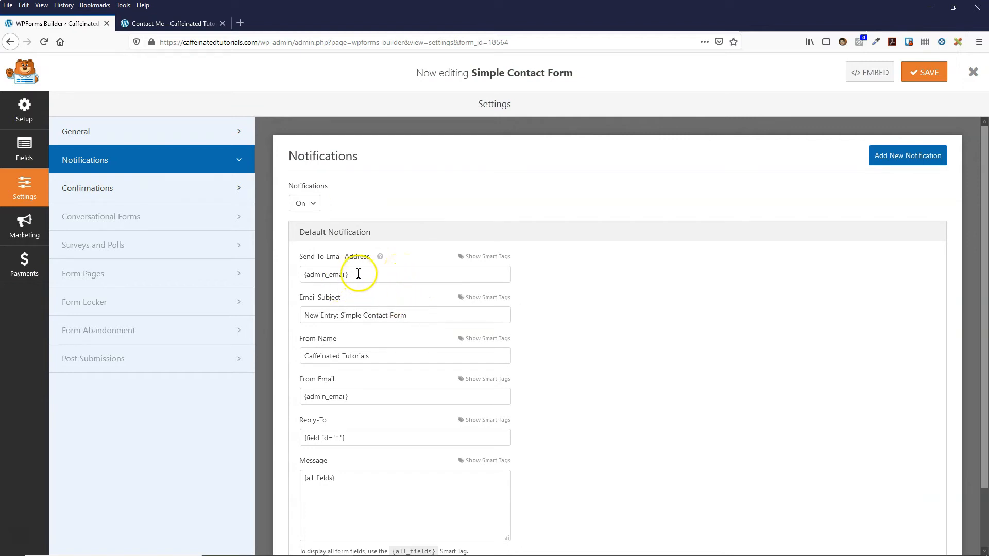
drag(357, 275, 299, 274)
click(374, 277)
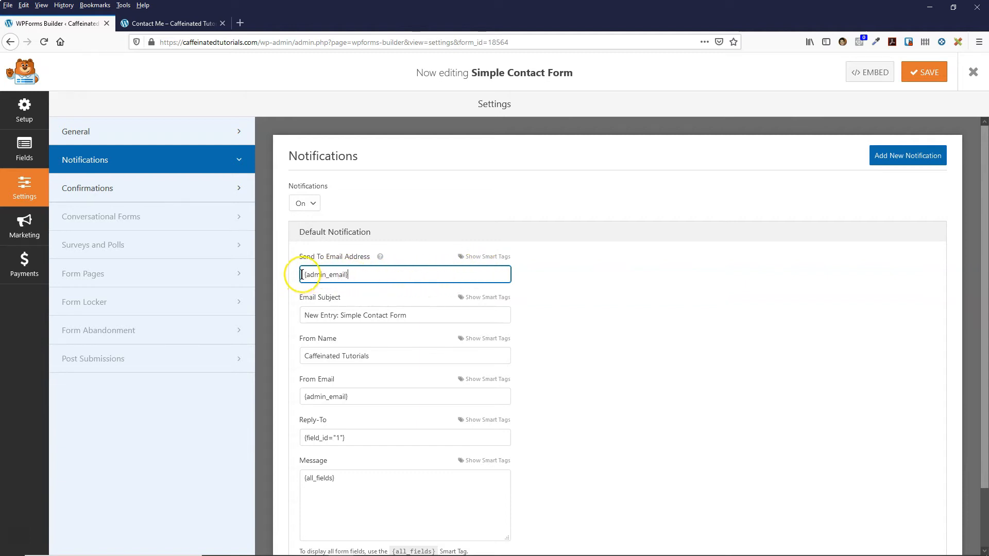
drag(301, 275, 358, 276)
click(360, 276)
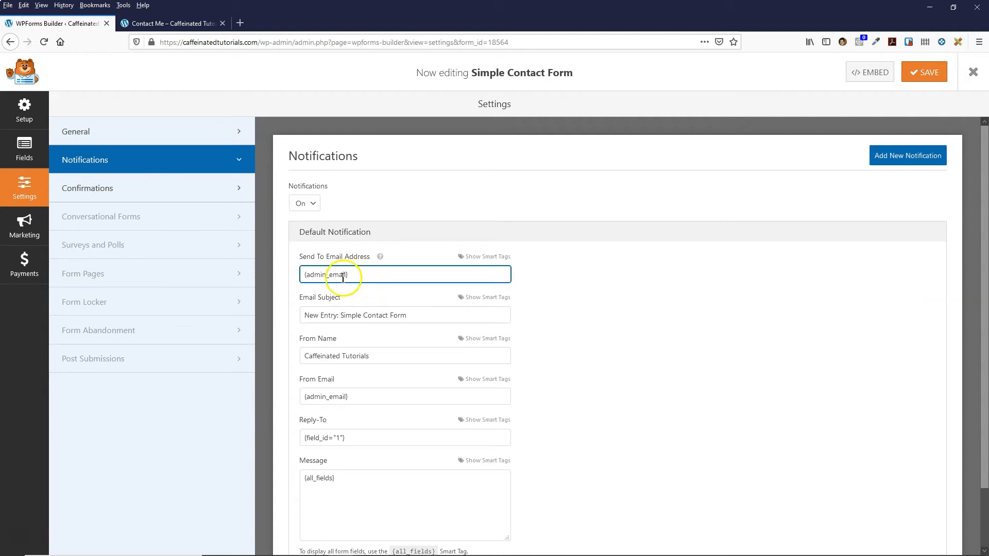
triple_click(369, 275)
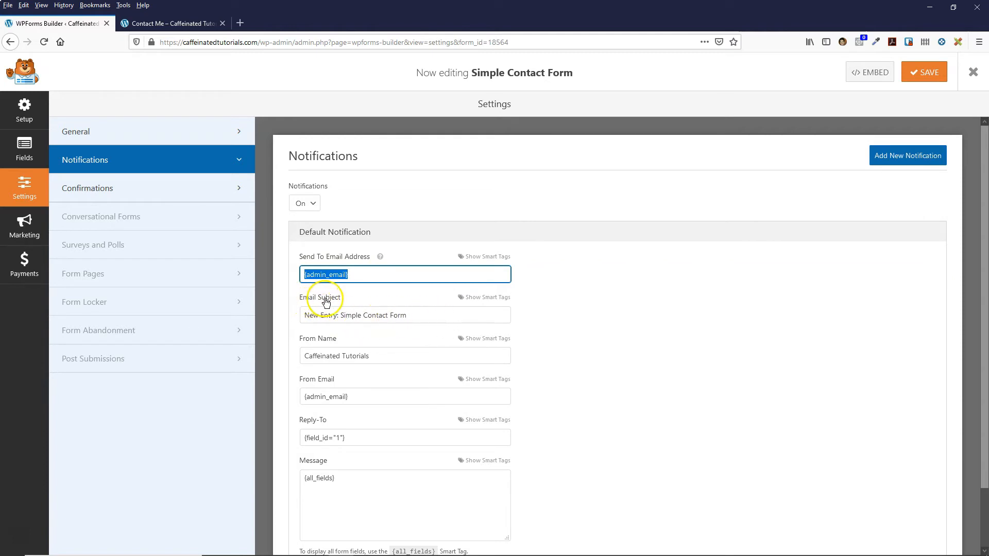
- Change the default notification's email subject to "New message from Coffee Shop Blogger"
click(413, 315)
drag(304, 315, 336, 315)
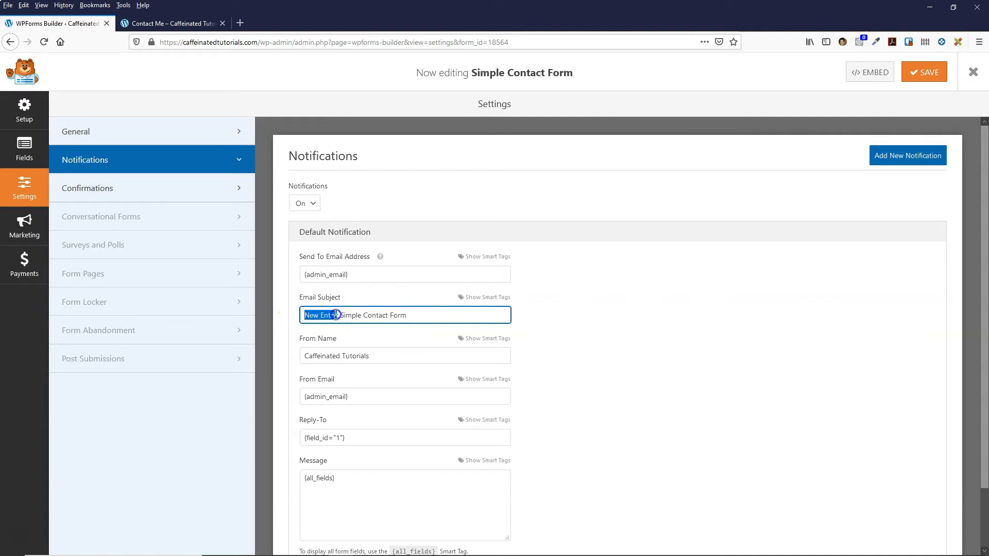
click(345, 316)
click(425, 312)
drag(411, 315, 249, 322)
key(BackSpace)
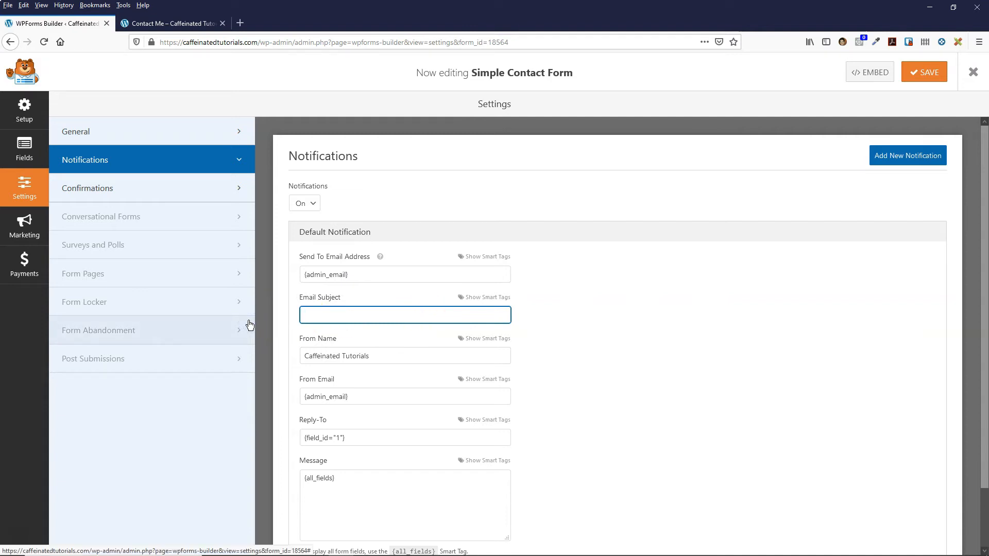
text(New)
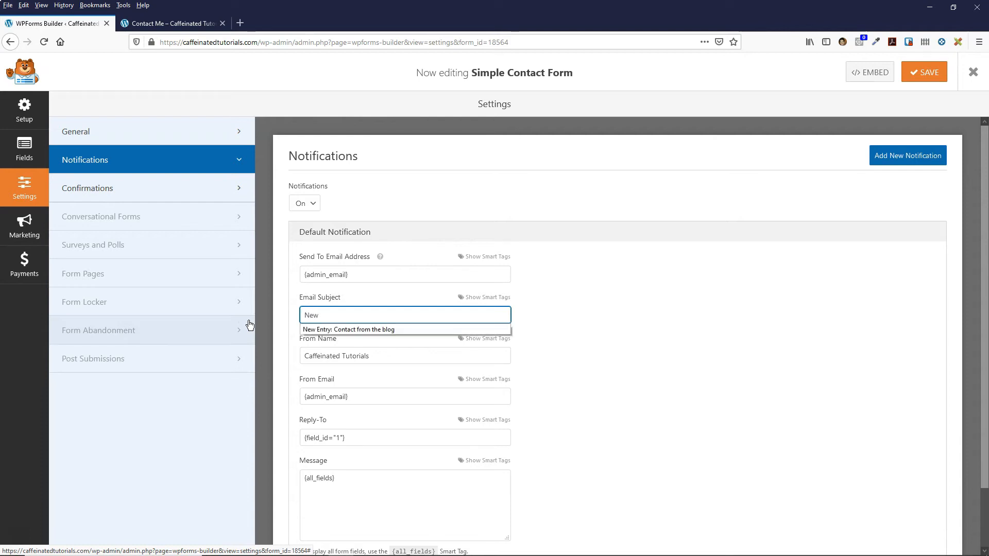
text( message from Coffee Shop Blogger)
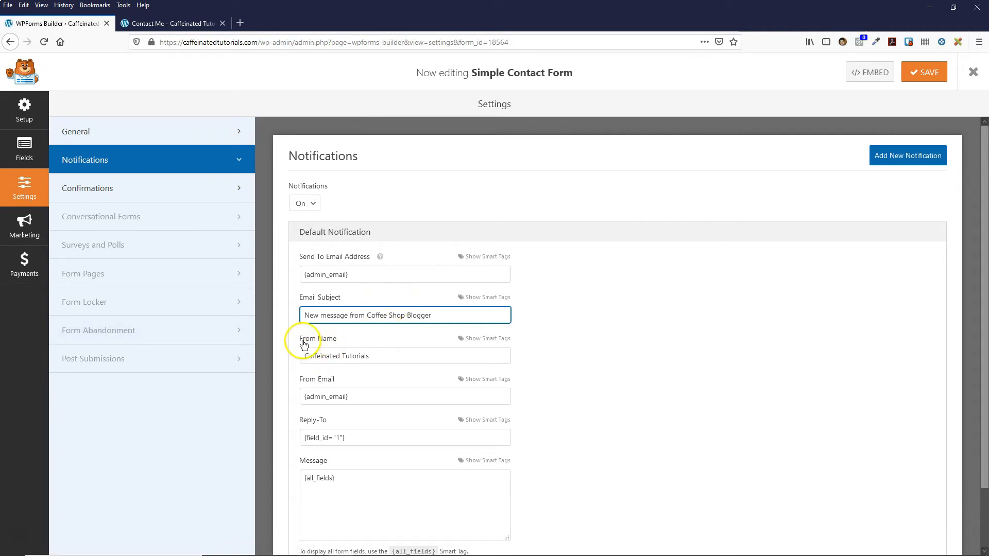
- Replace the default notification's From Name with the smart tag for the form's Name field
click(398, 359)
drag(398, 359, 302, 354)
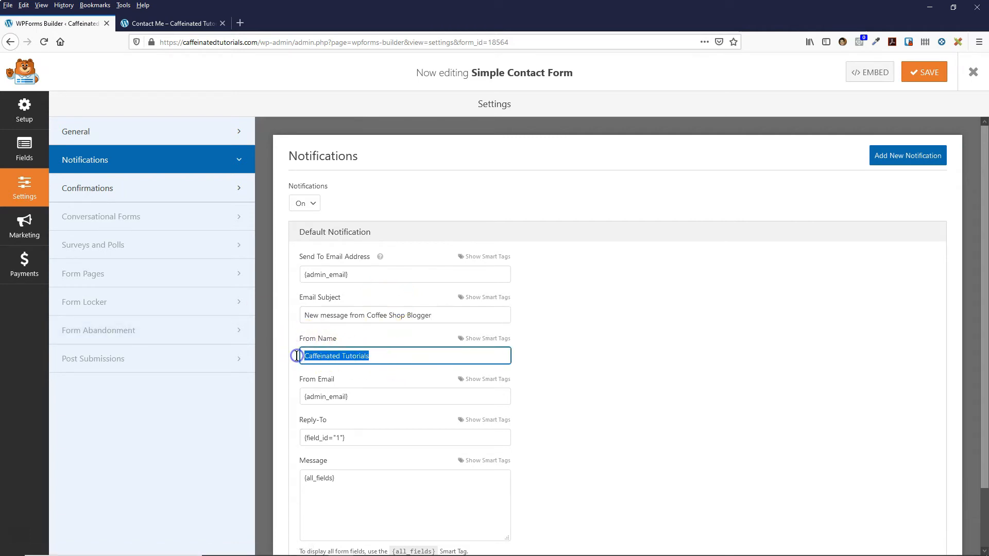
key(BackSpace)
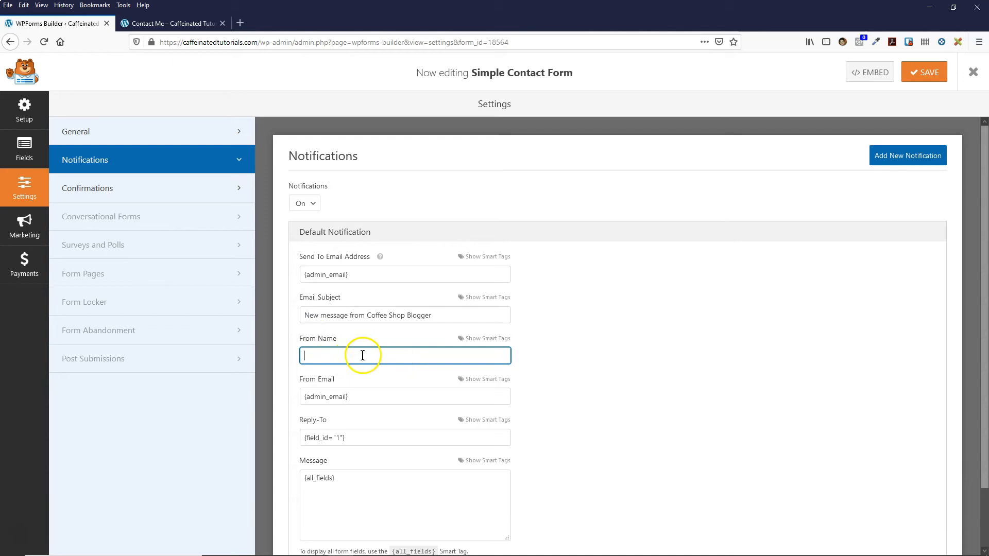
click(487, 339)
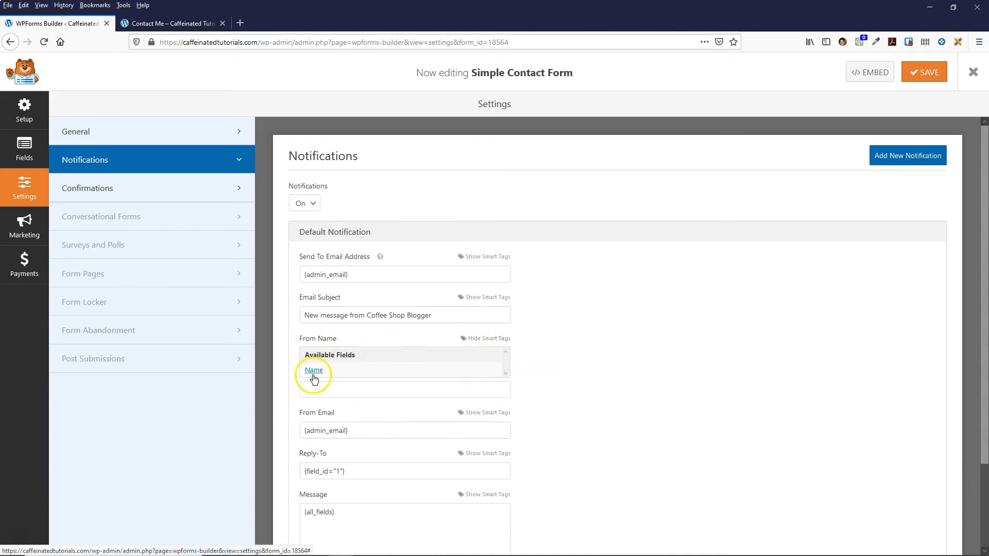
click(314, 371)
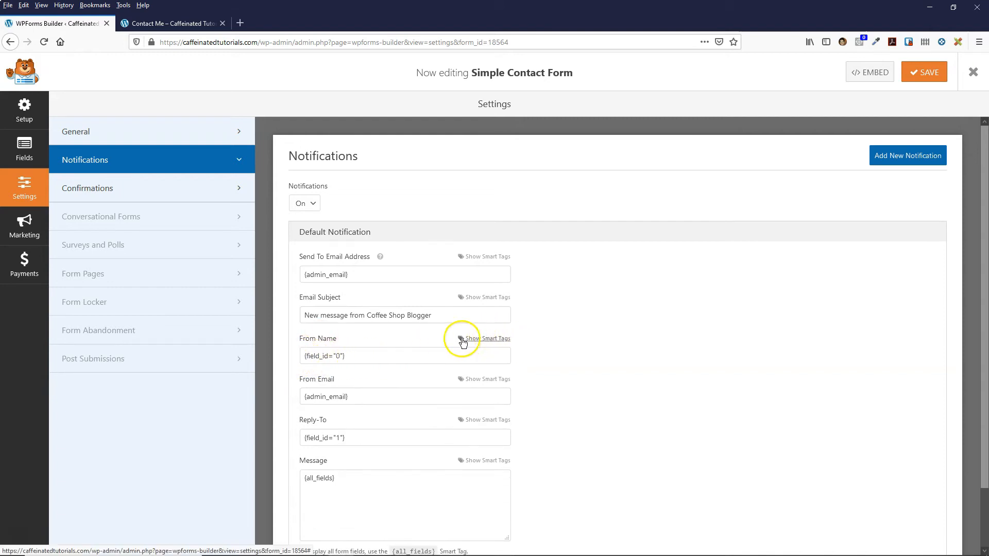
- Compare the field ID in the notification's From Name tag with the ID of the form's Name field
click(303, 356)
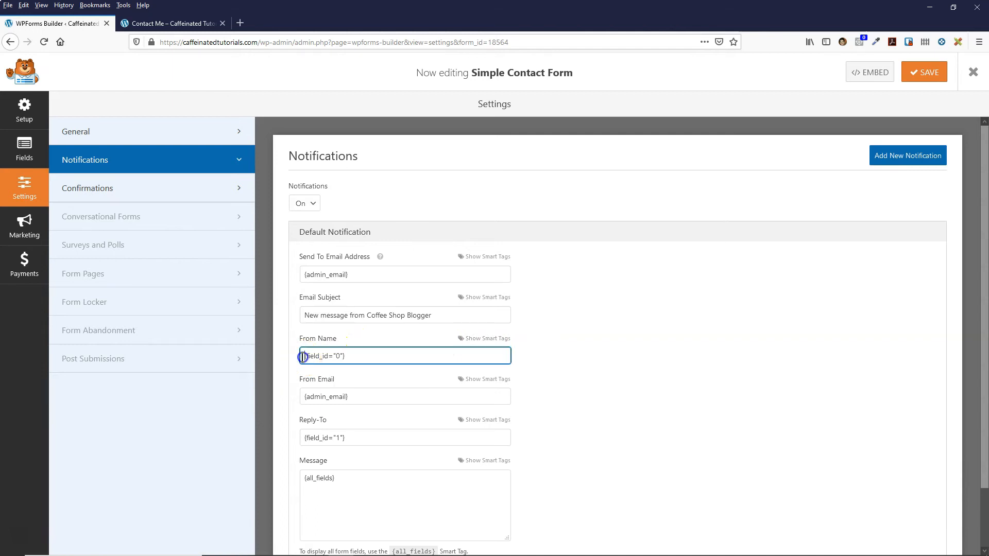
click(354, 356)
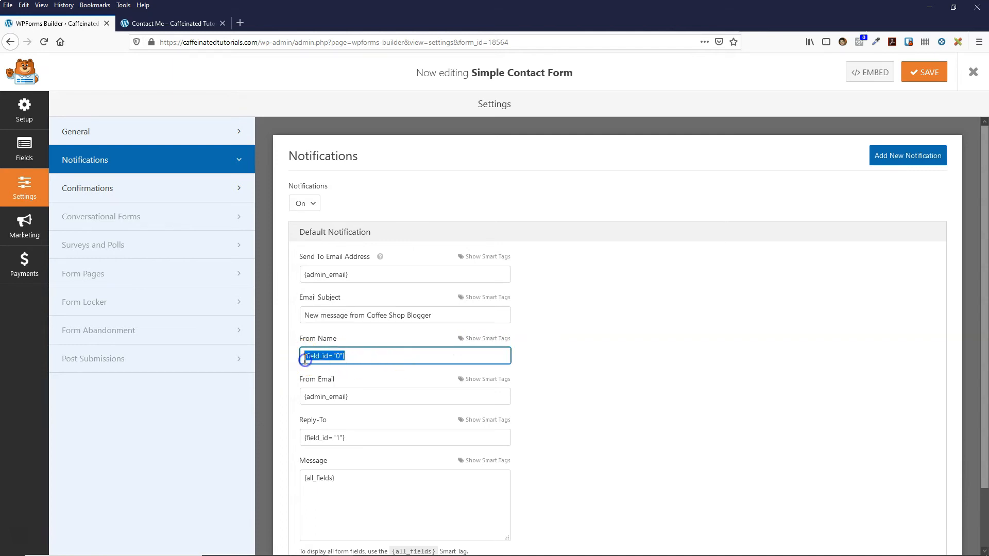
click(337, 357)
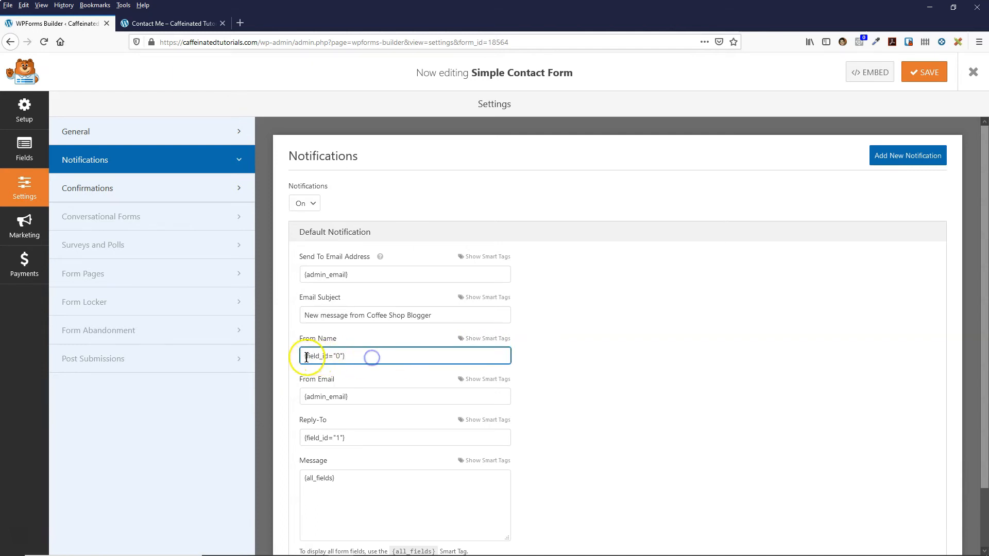
click(364, 360)
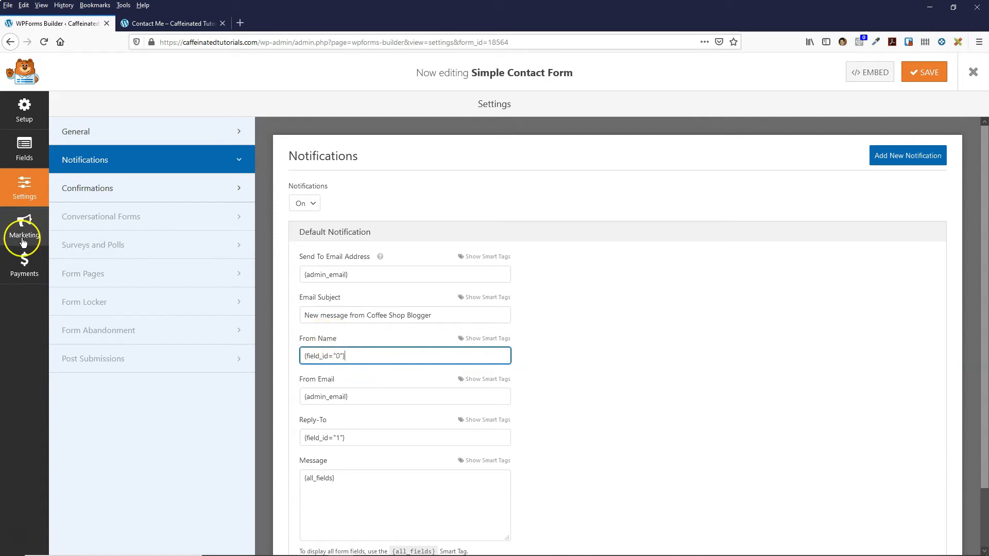
click(22, 153)
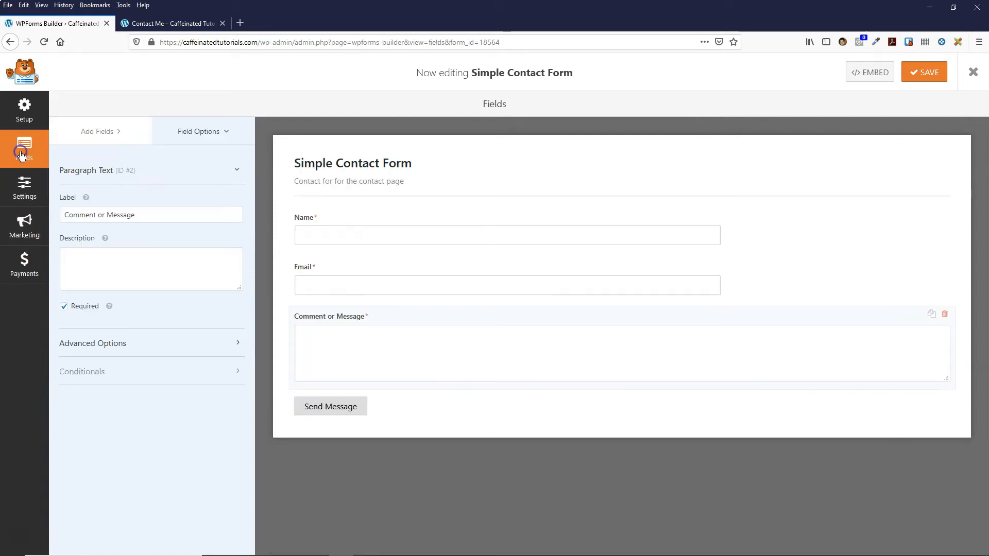
click(325, 218)
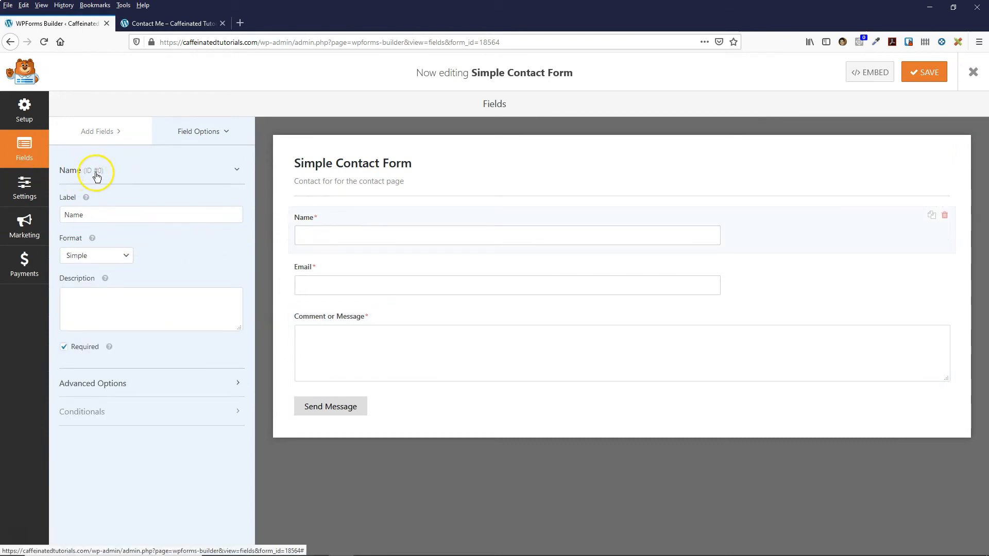
click(24, 187)
click(346, 288)
drag(303, 287, 353, 290)
click(353, 291)
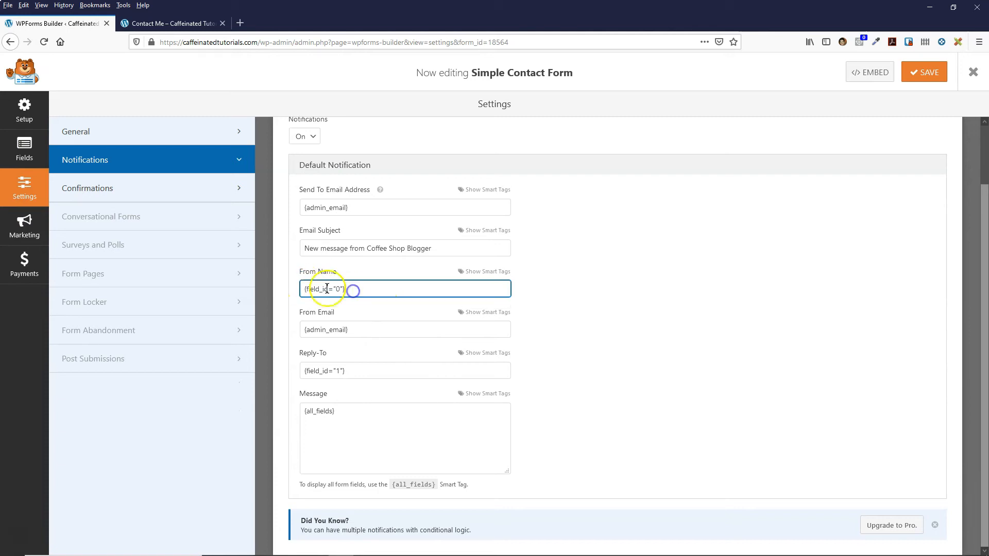
- Examine the From Email, Reply-To and Message values of the default notification
click(374, 331)
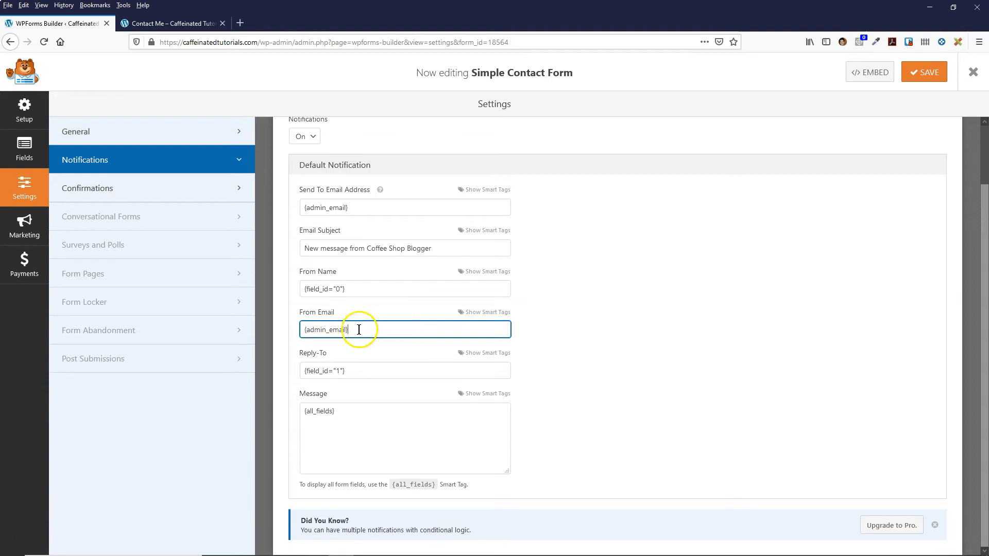
drag(356, 333, 289, 337)
click(361, 330)
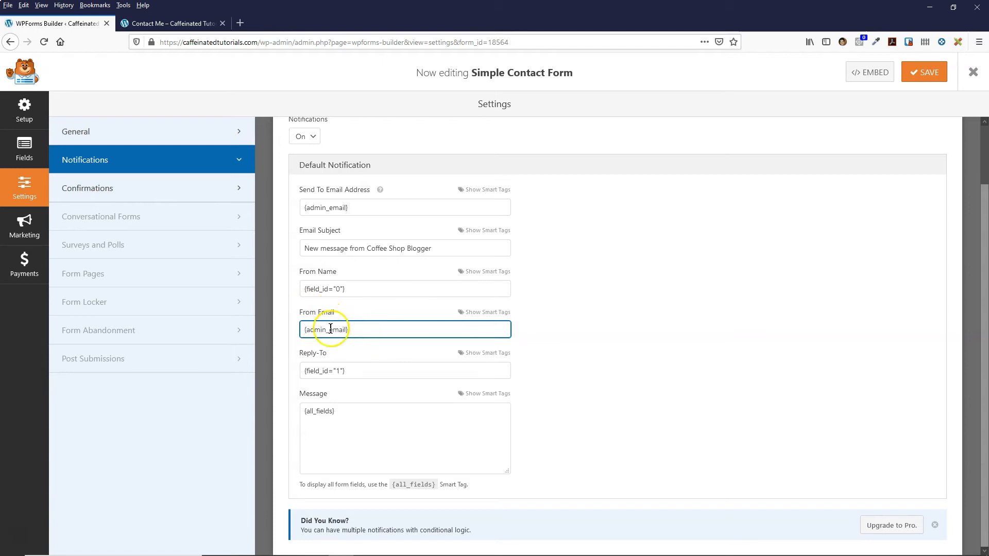
click(369, 370)
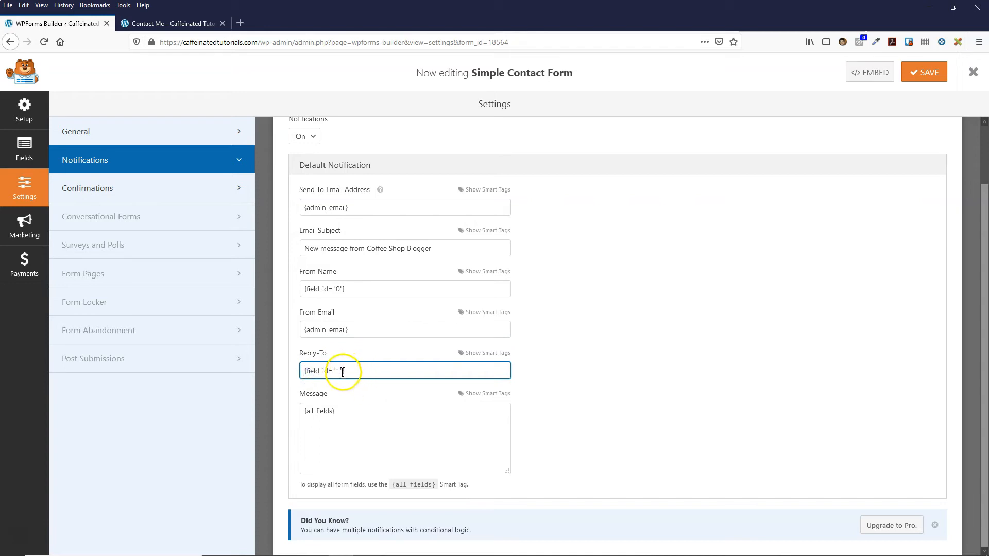
drag(303, 371, 354, 371)
drag(357, 372, 303, 366)
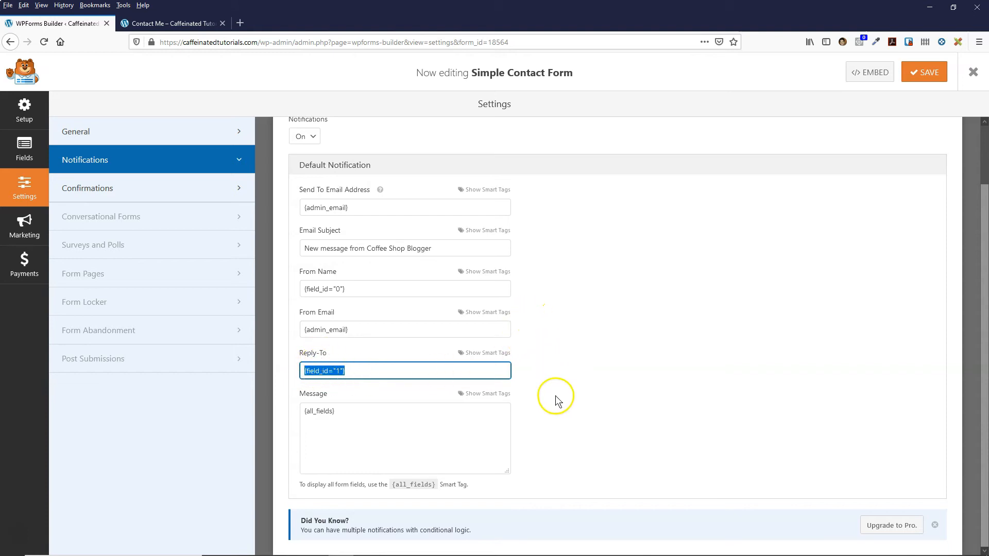
click(308, 406)
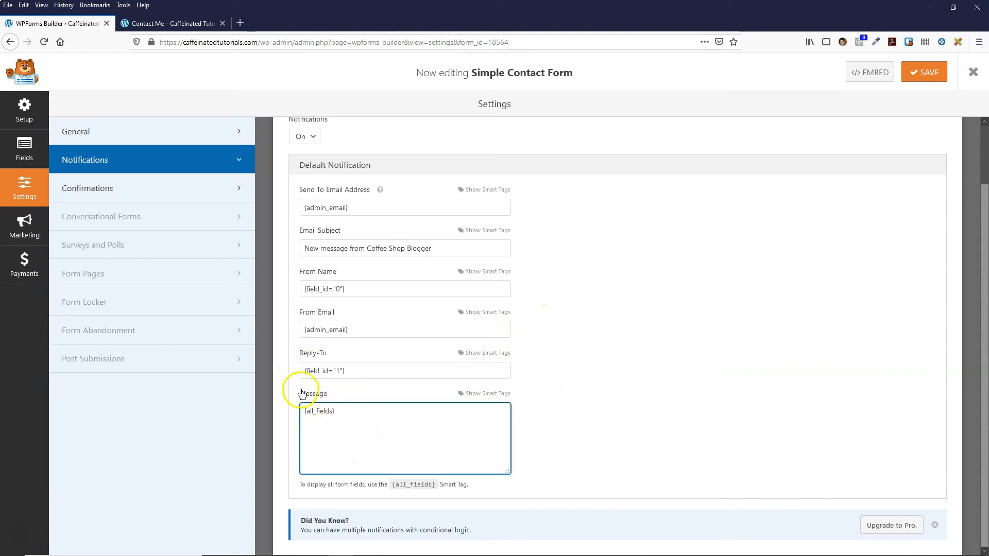
click(351, 418)
click(302, 412)
click(391, 418)
- Replace the notification's message content with a "Message:" line followed by the smart tag for the Comment or Message field
click(15, 146)
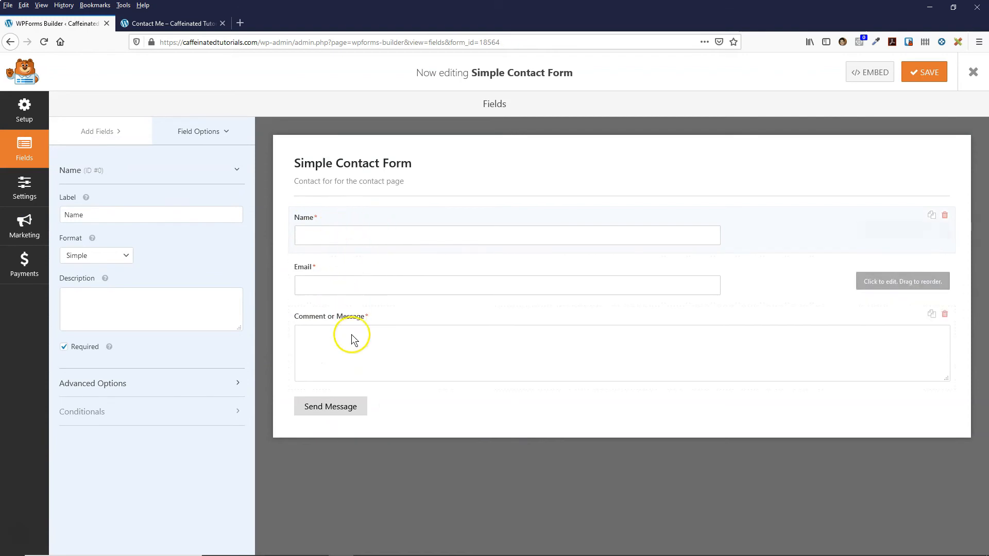
click(24, 190)
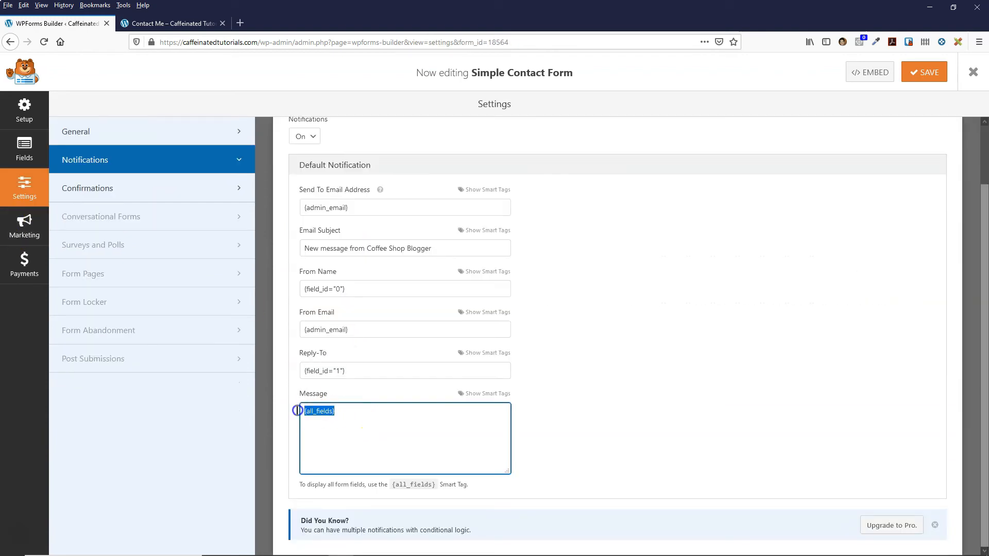
key(BackSpace)
click(476, 393)
scroll(539, 412, down, 2)
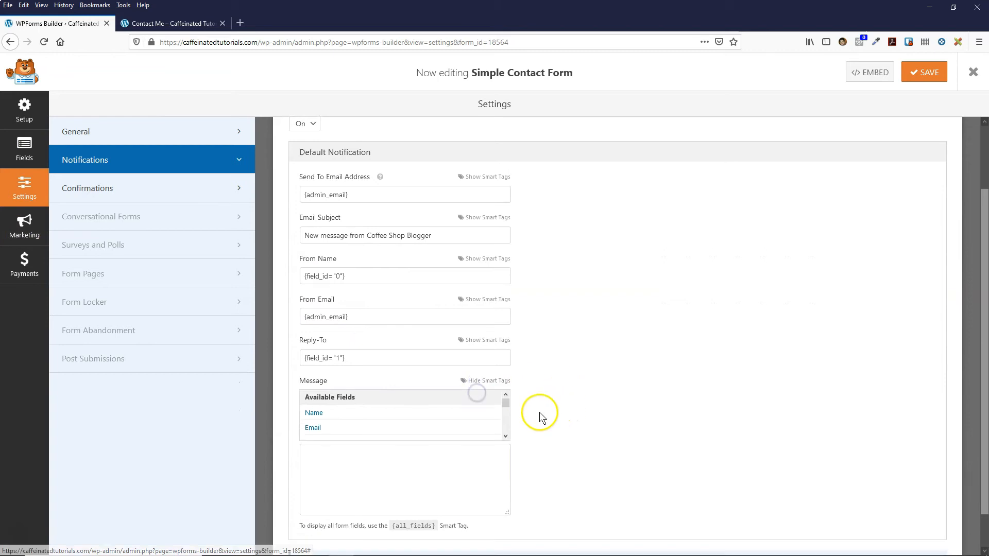
scroll(353, 409, up, 2)
scroll(407, 433, down, 2)
scroll(463, 417, up, 2)
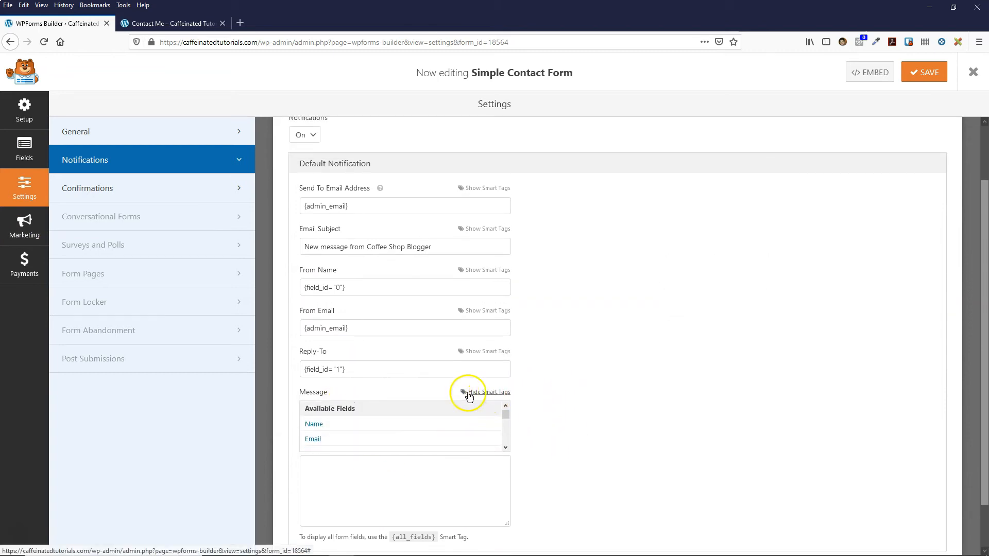
scroll(376, 423, down, 2)
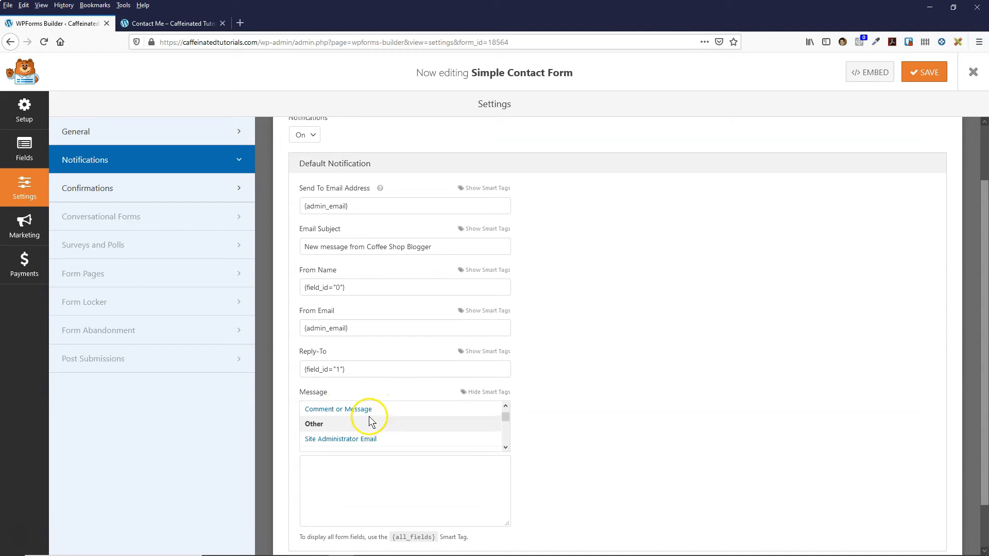
click(325, 408)
click(304, 411)
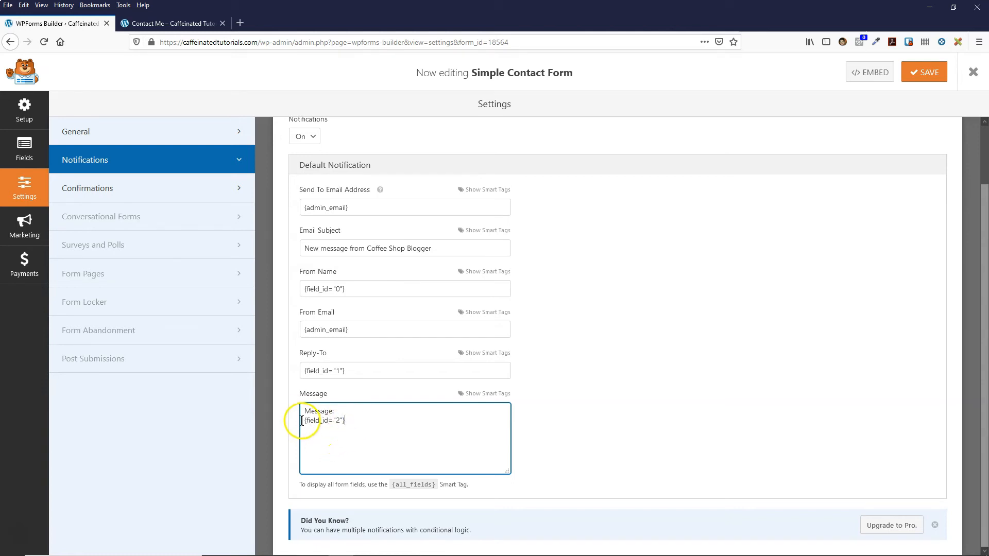
click(352, 428)
click(548, 443)
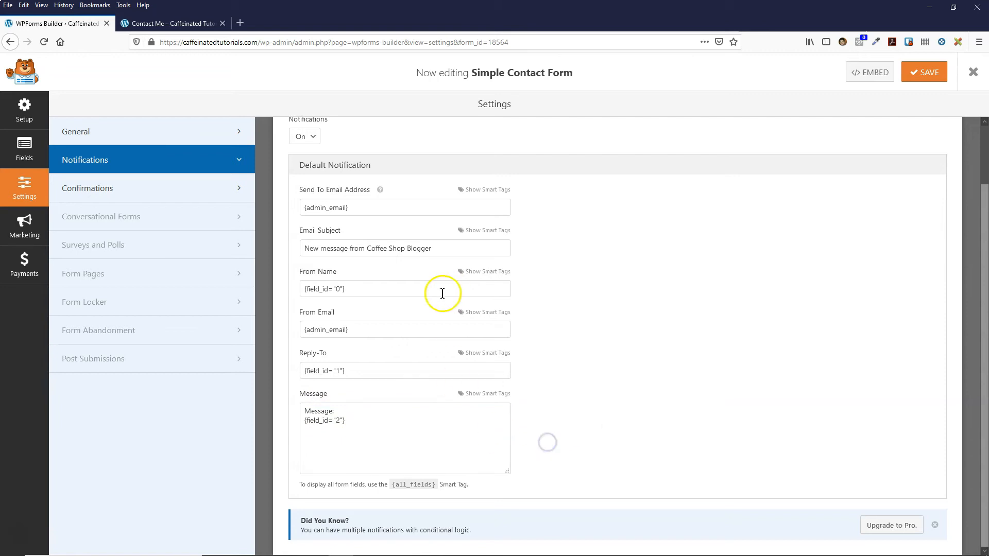
- Examine the default confirmation's type and message in the form's Confirmations settings
scroll(434, 277, up, 2)
click(185, 197)
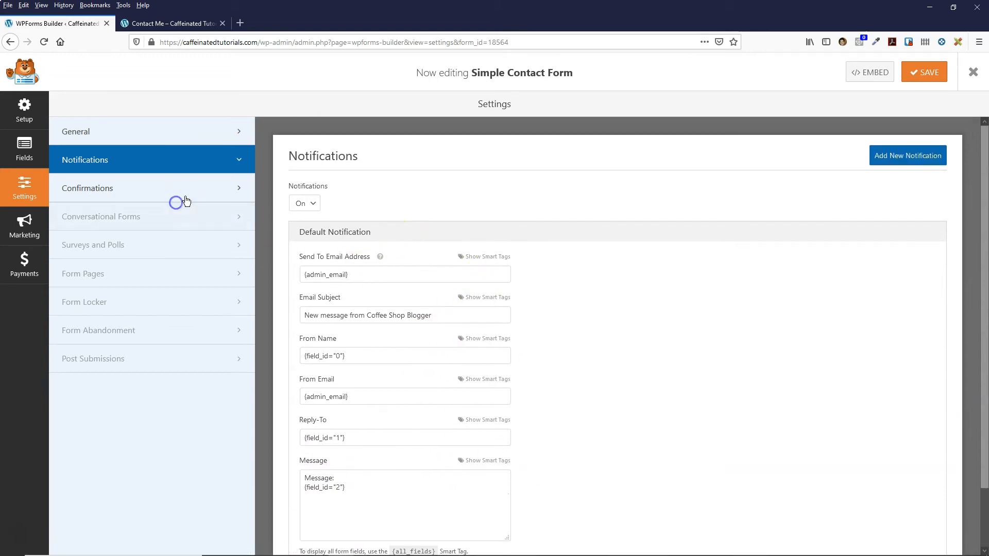
click(112, 194)
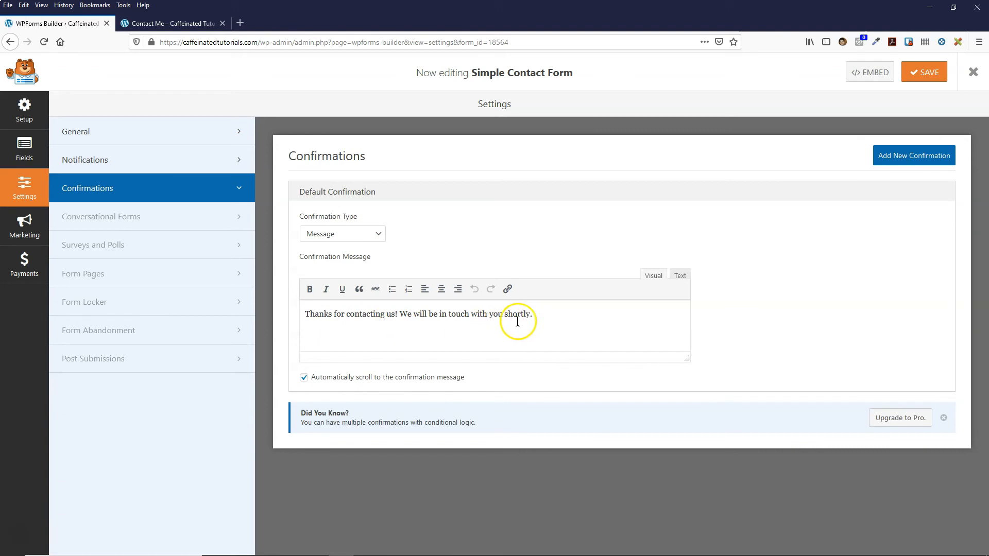
drag(307, 314, 543, 323)
click(543, 322)
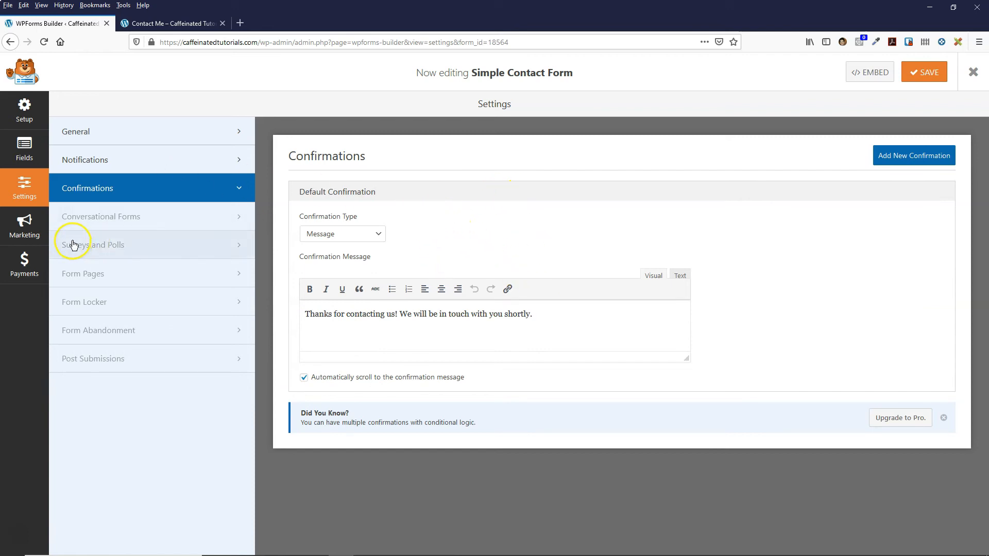
- Look over the form's Payments integrations and decline saving progress for the Marketing section
click(24, 227)
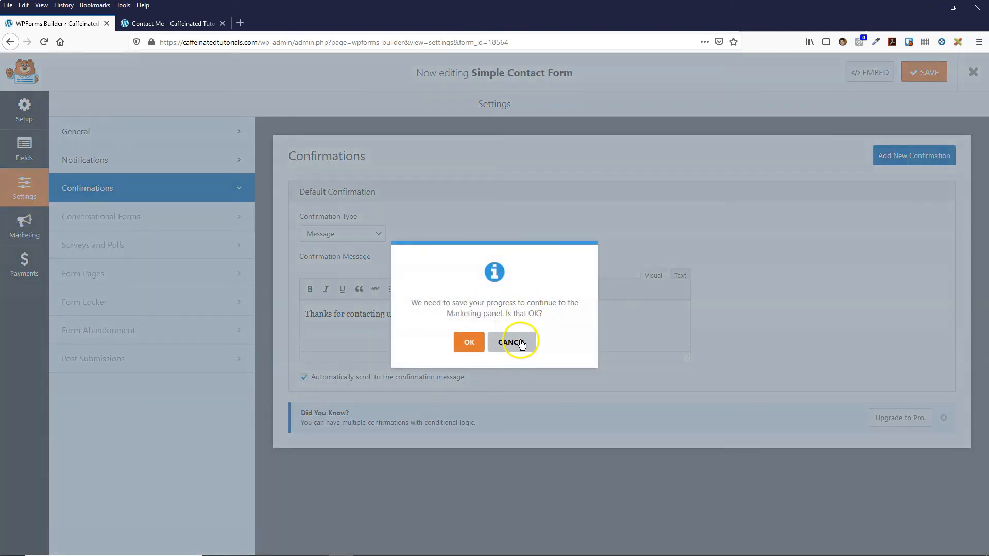
click(513, 342)
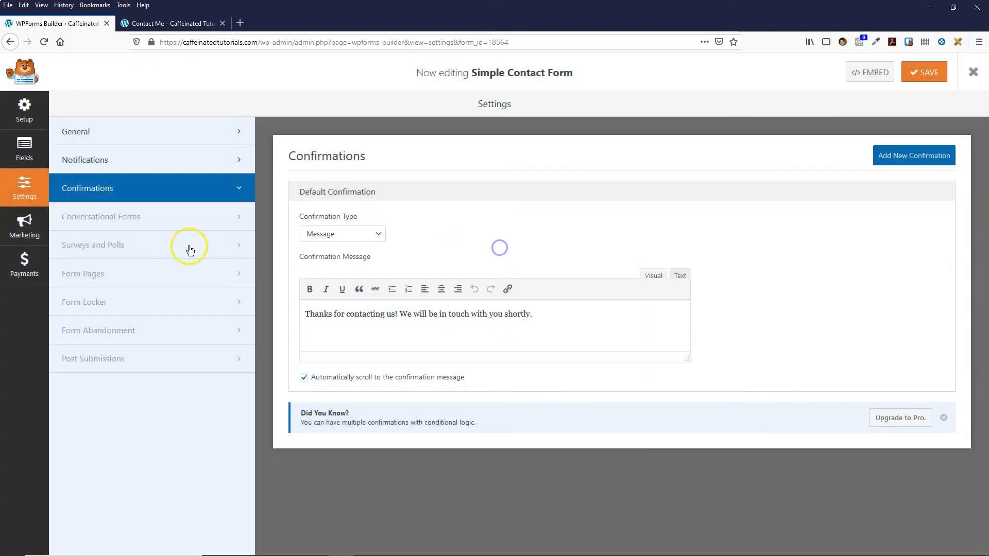
click(22, 273)
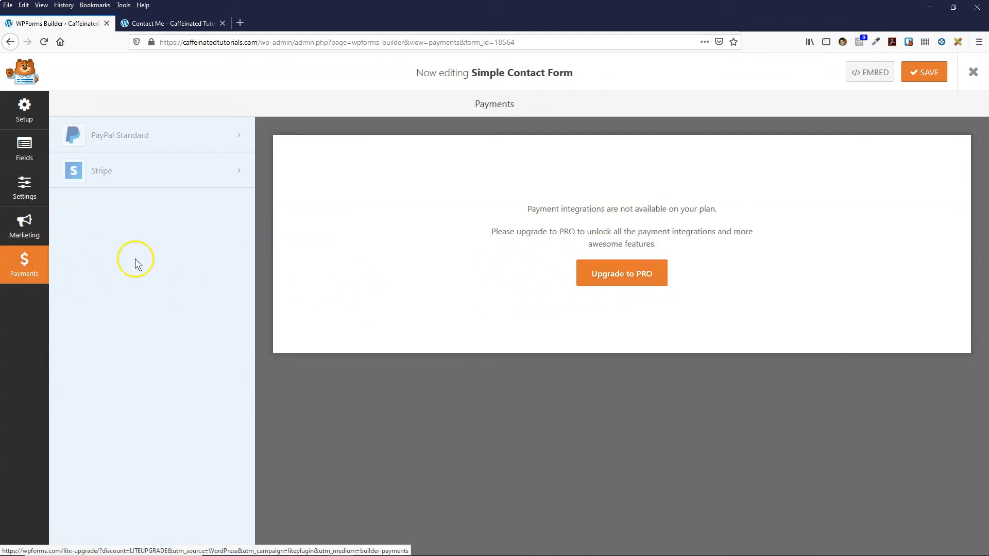
click(23, 227)
click(512, 344)
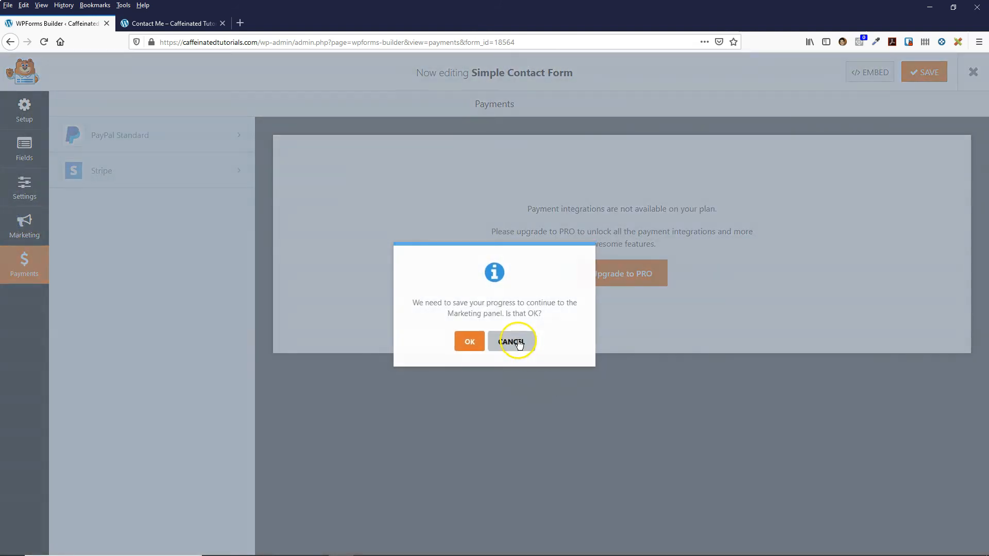
click(517, 342)
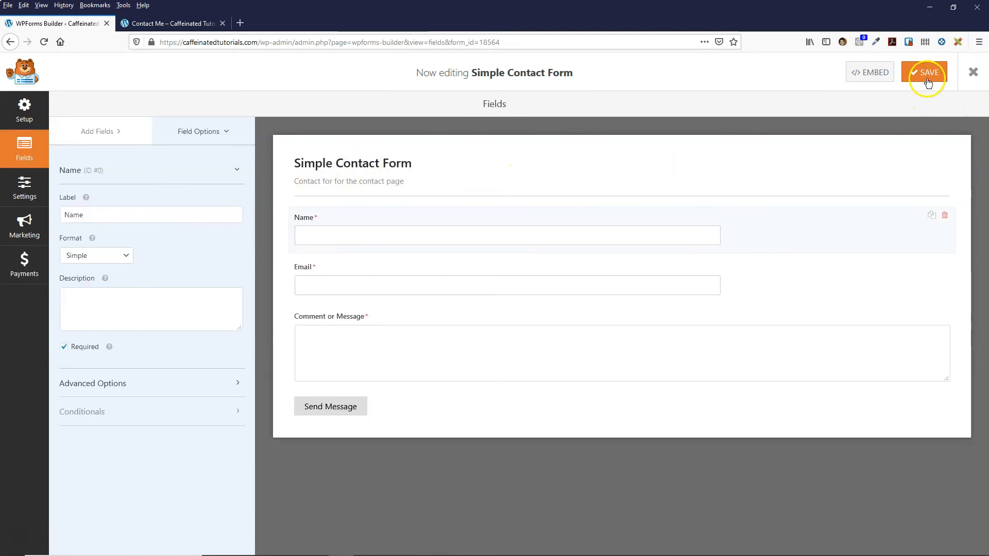
- Save the Simple Contact Form and examine its embed shortcode
click(929, 75)
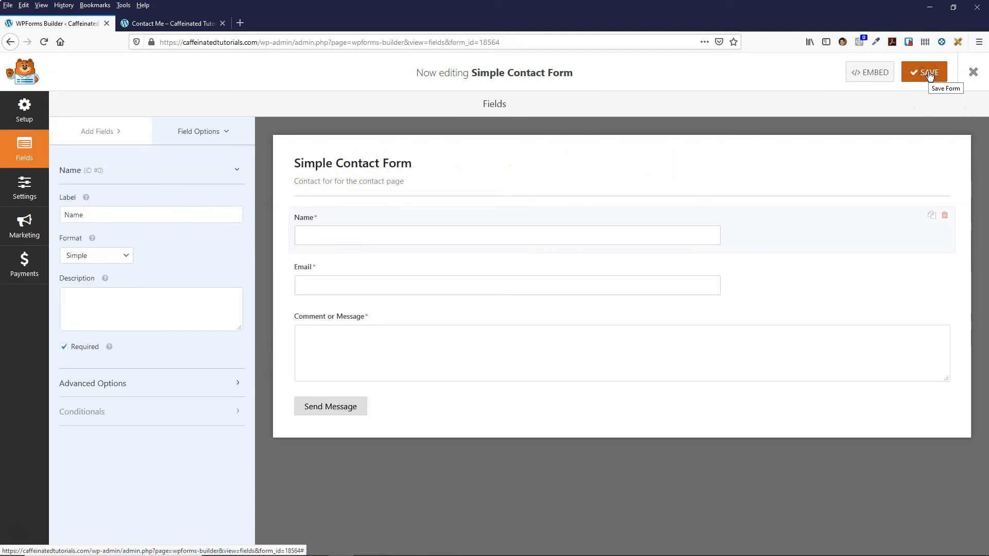
click(868, 73)
click(350, 206)
drag(370, 206, 633, 204)
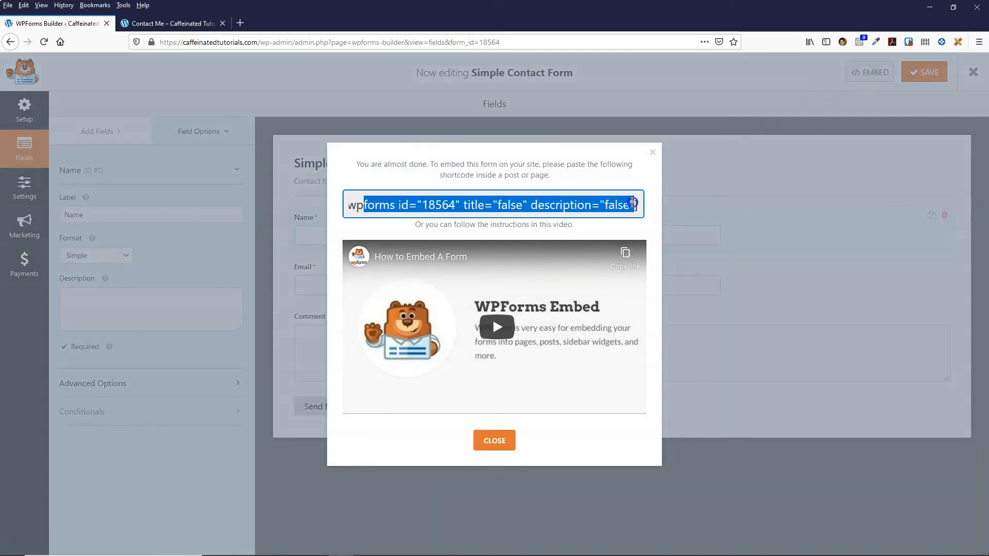
click(474, 203)
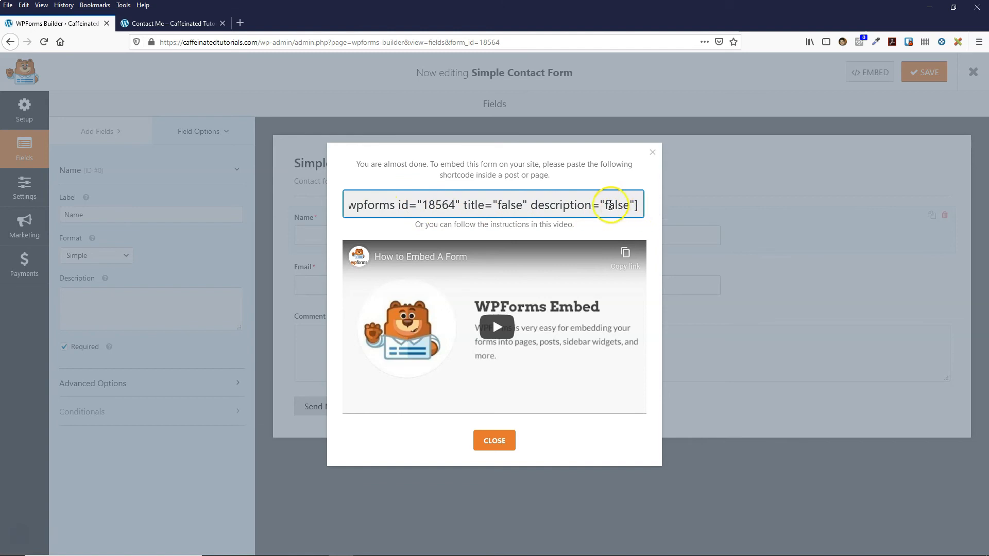
click(652, 153)
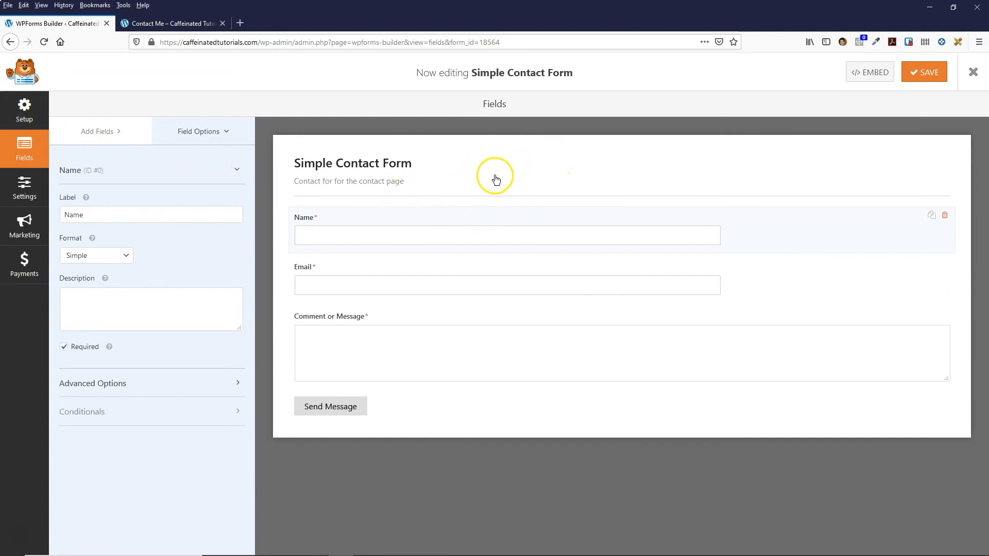
- Exit the form builder and open the Contact Me page for editing, comparing it with the live page
click(969, 76)
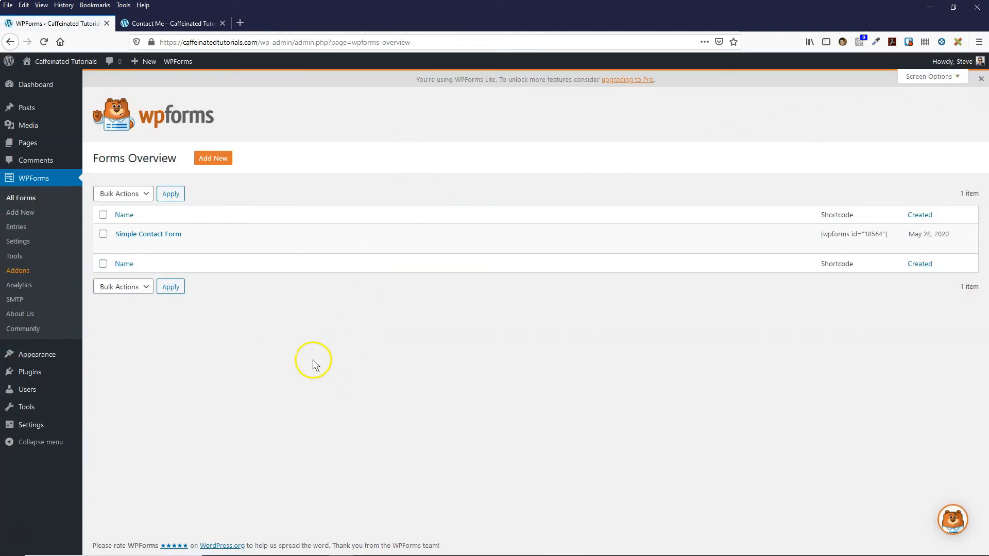
mouse_move(29, 150)
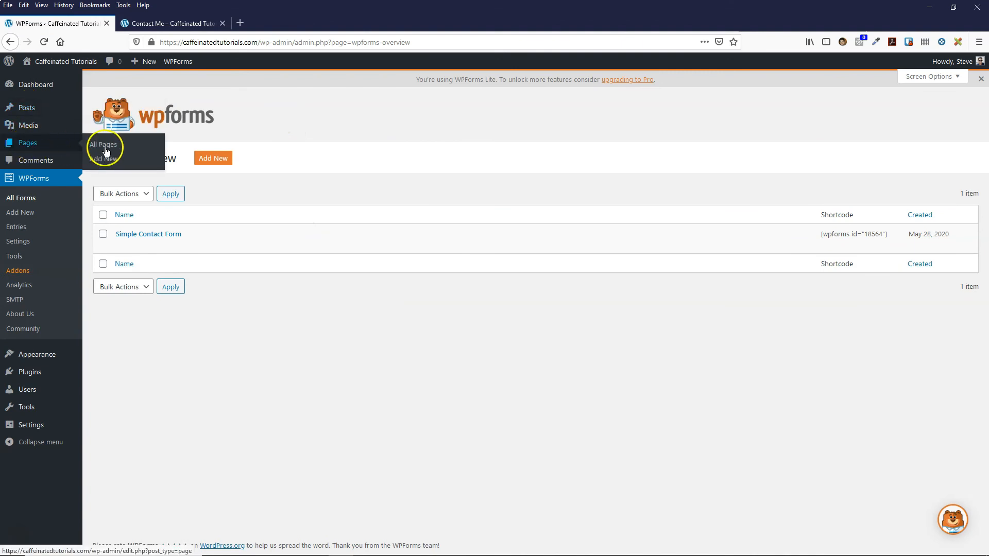
click(147, 146)
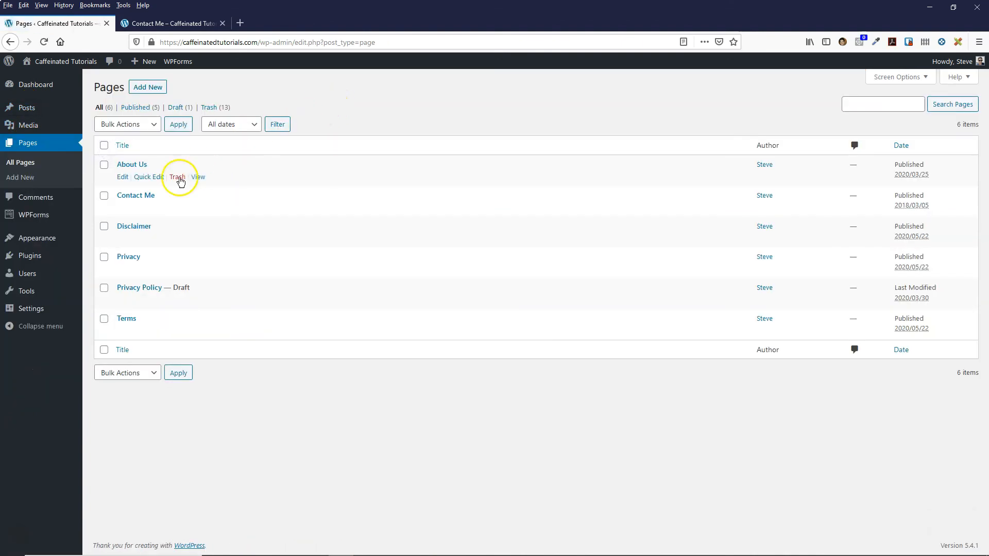
click(126, 208)
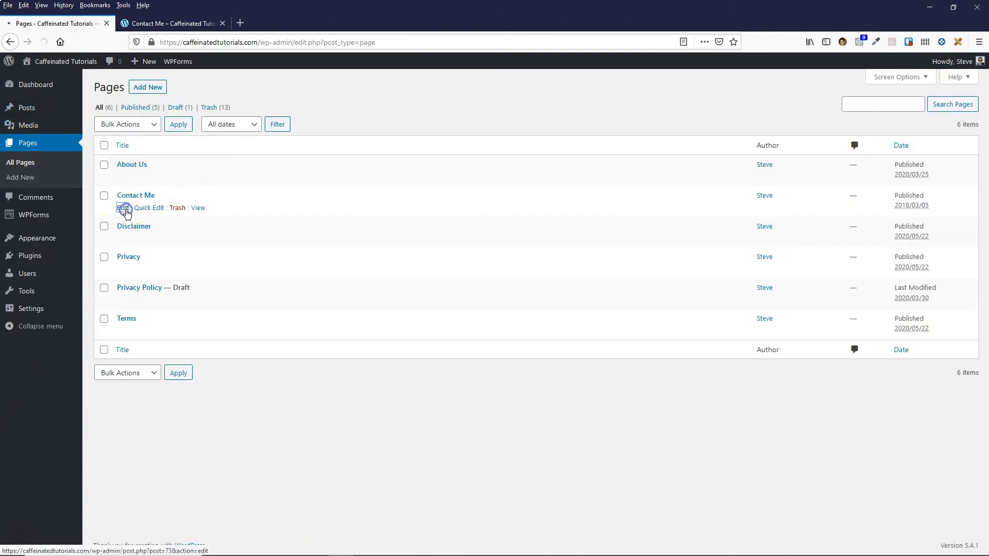
key(ctrl+Tab)
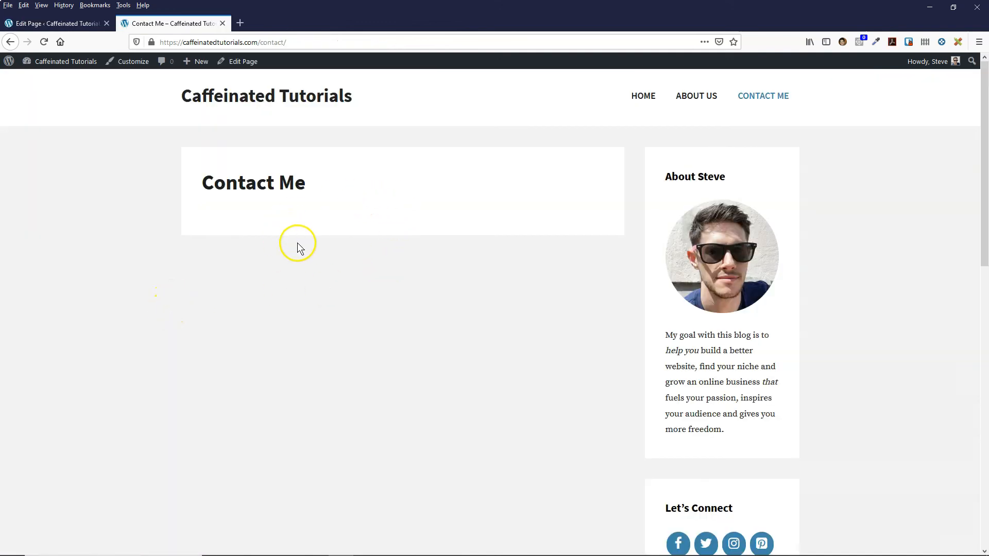
key(ctrl+Tab)
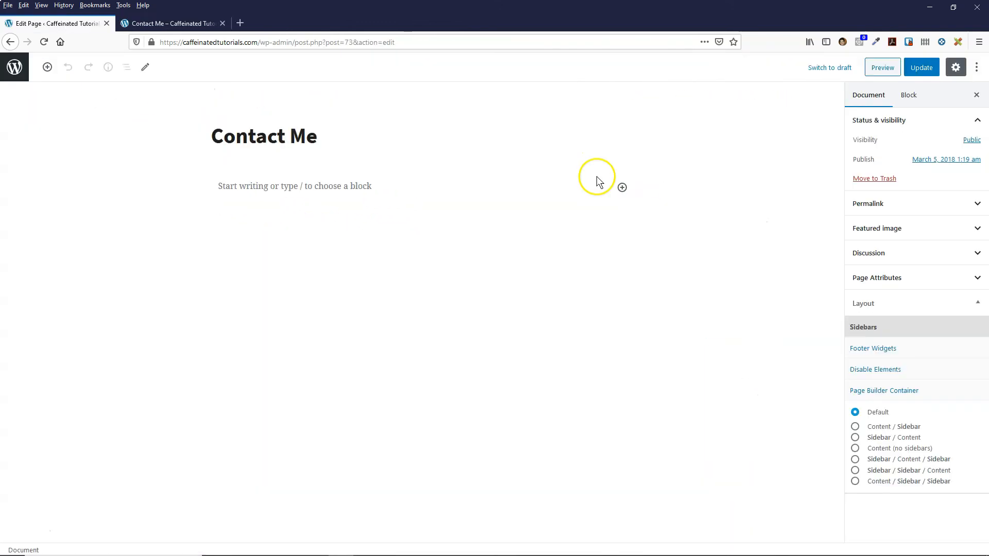
- Insert a WPForms block with the Simple Contact Form into the Contact Me page and update the page
click(622, 189)
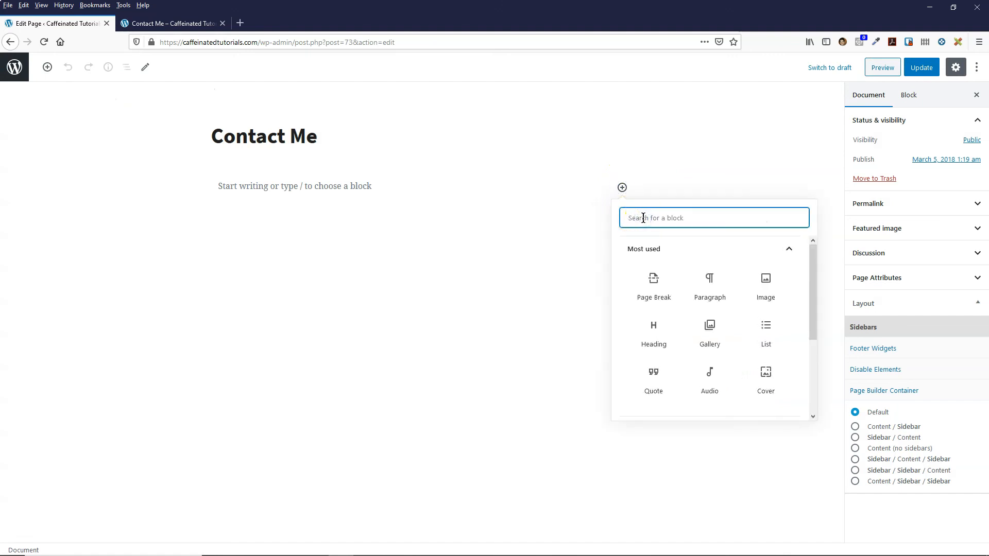
text(con)
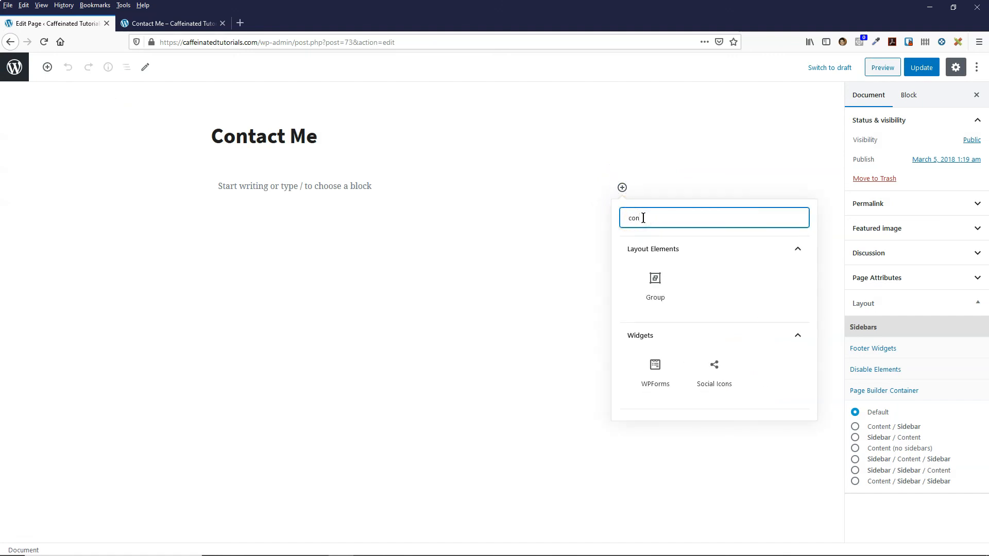
click(653, 388)
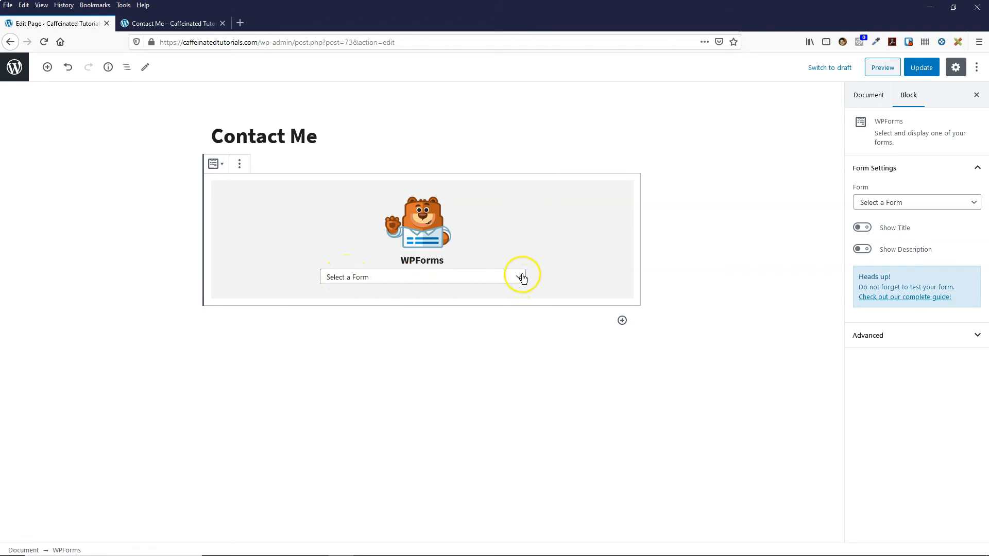
click(389, 278)
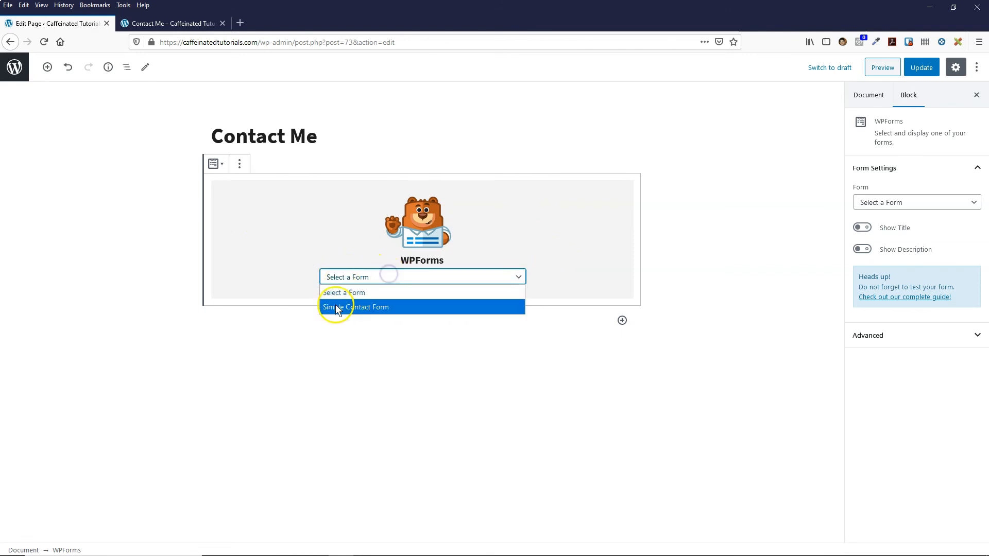
click(371, 308)
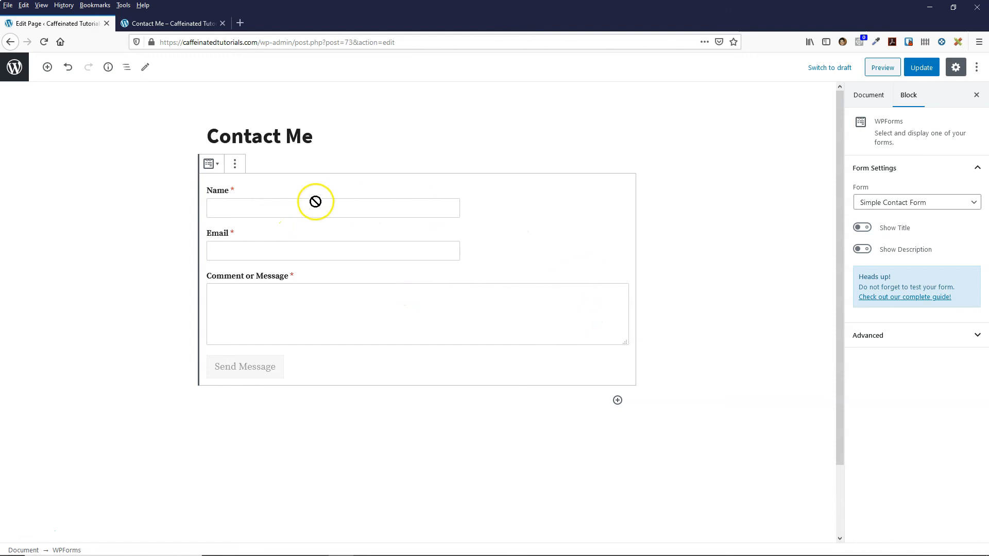
click(916, 68)
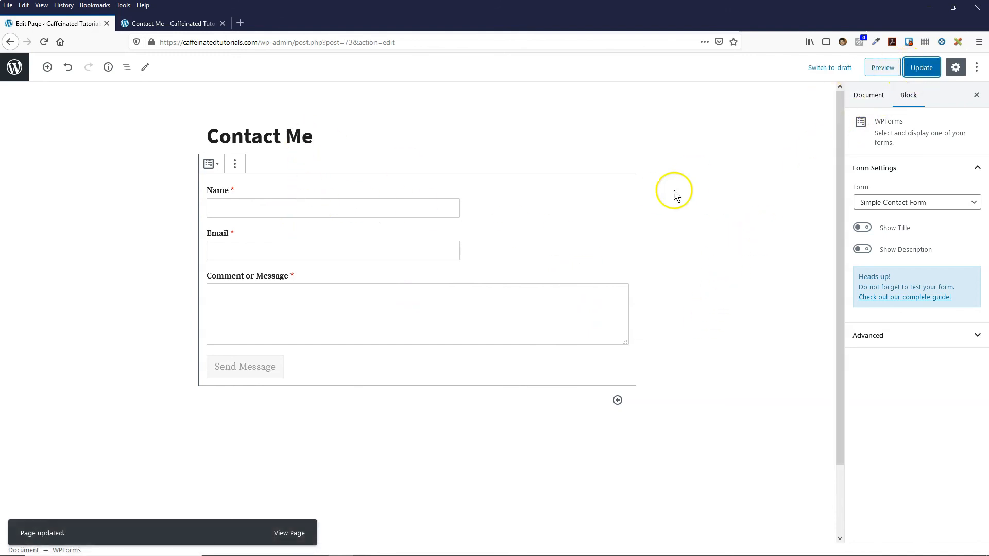
- Reload the live Contact Me page and check the form's Name, Email and Comment or Message fields
click(171, 26)
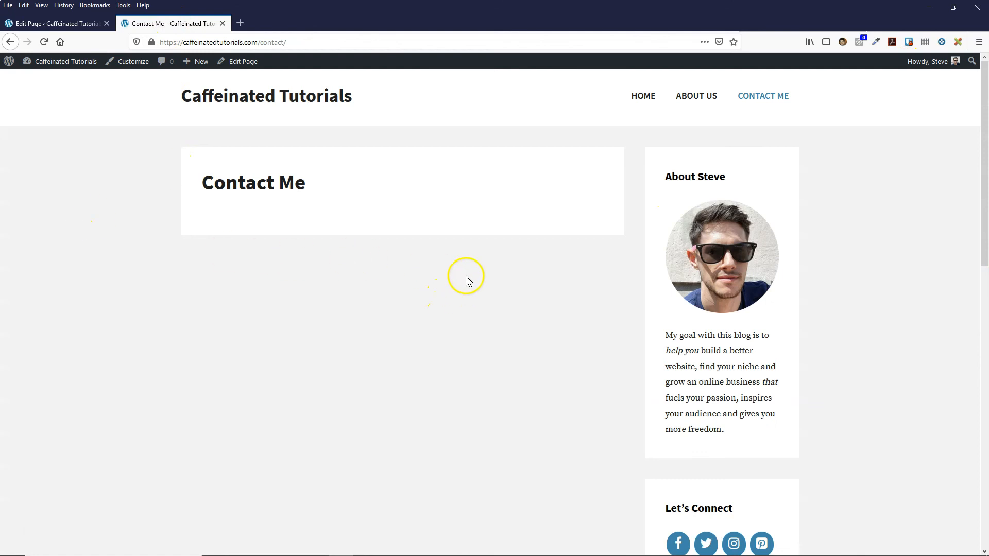
right_click(459, 255)
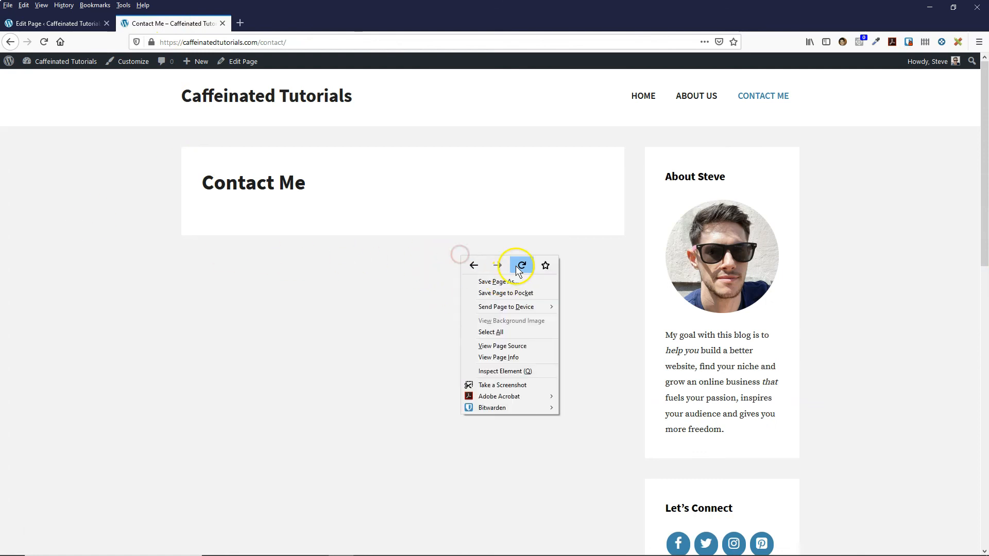
click(516, 266)
click(230, 240)
click(313, 282)
click(303, 341)
click(85, 299)
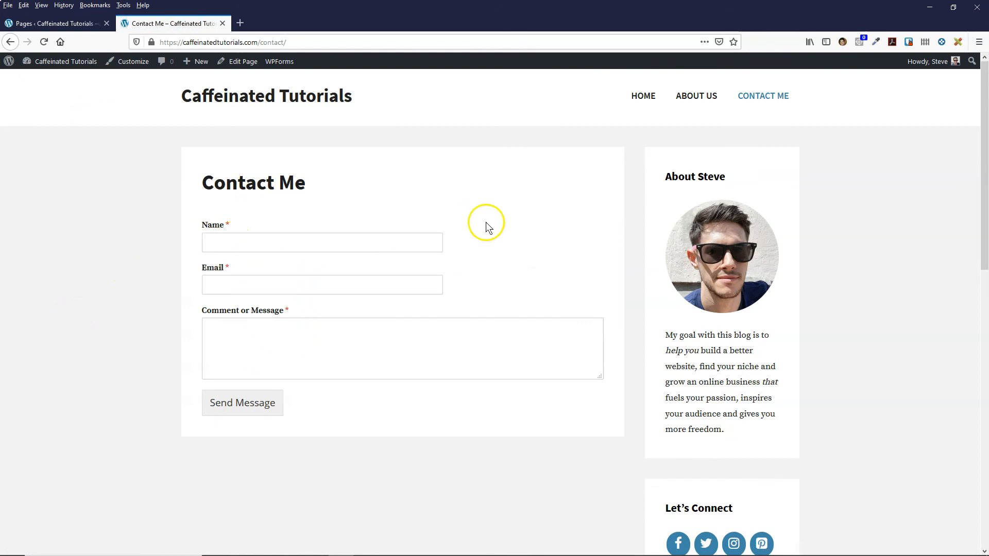
click(338, 238)
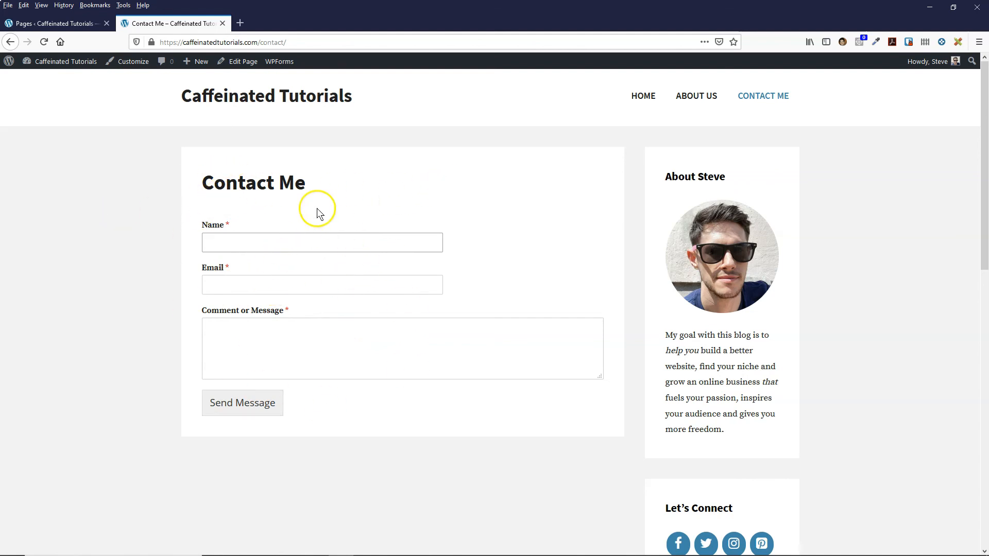
- Open the WP Mail SMTP settings and examine the From Email, From Name, Return Path and Mailer options
click(80, 23)
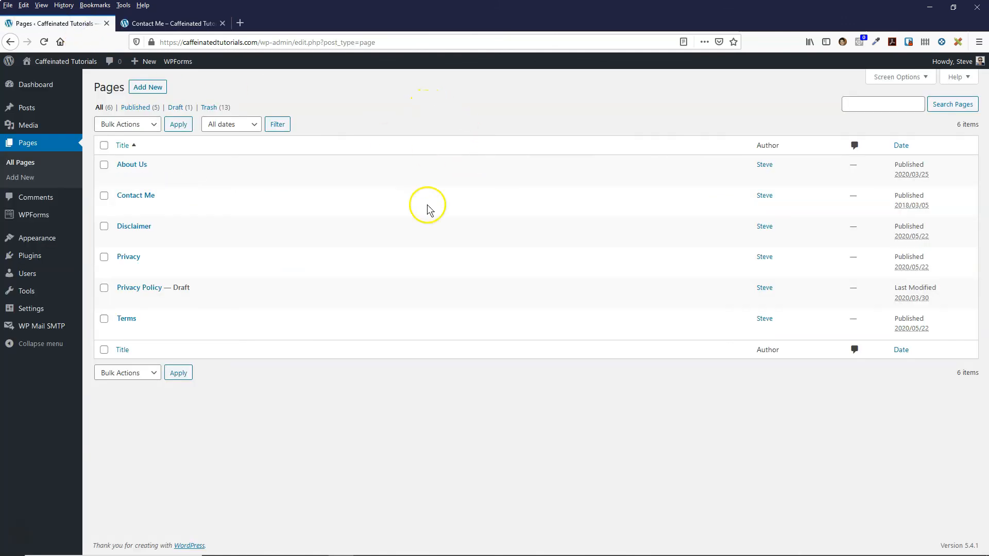
mouse_move(30, 327)
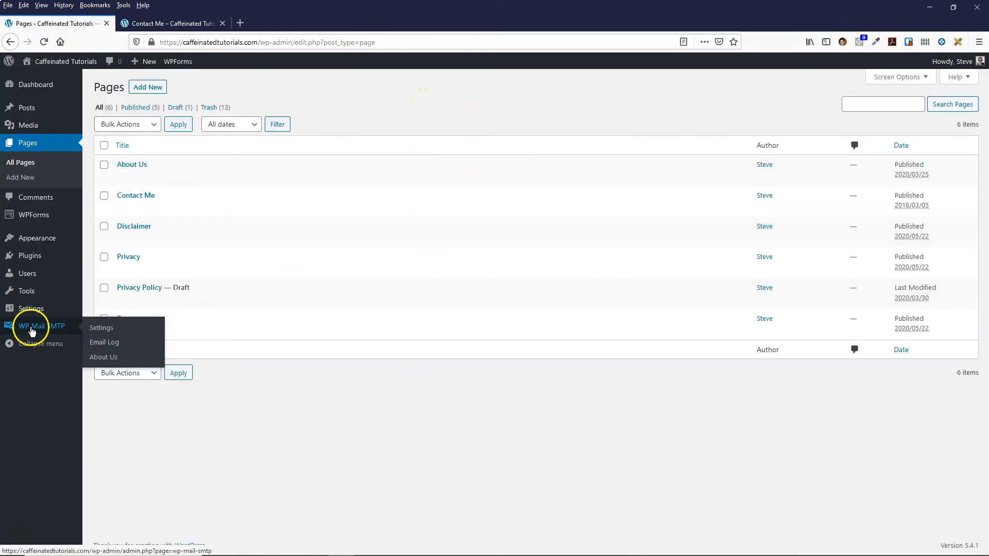
click(23, 326)
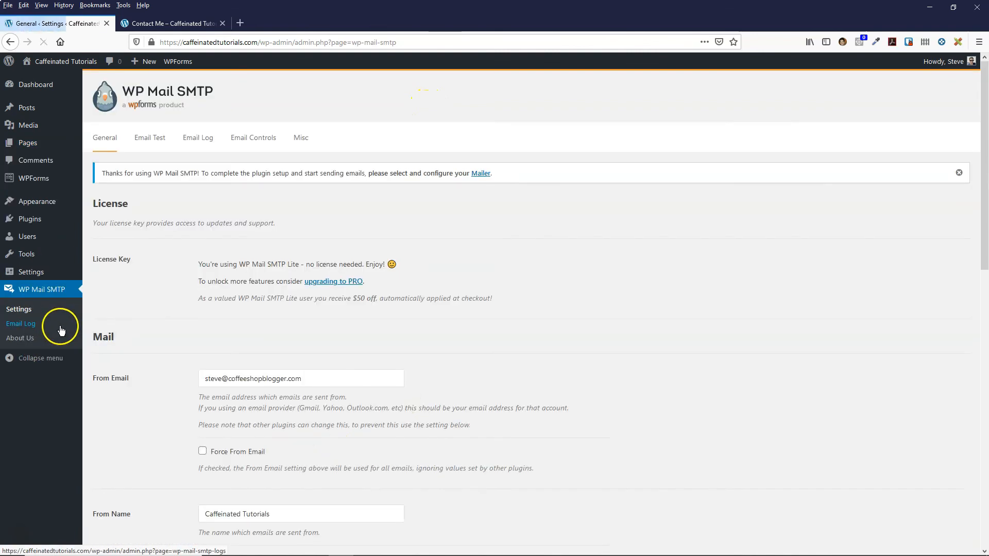
scroll(141, 270, down, 1)
scroll(465, 225, down, 3)
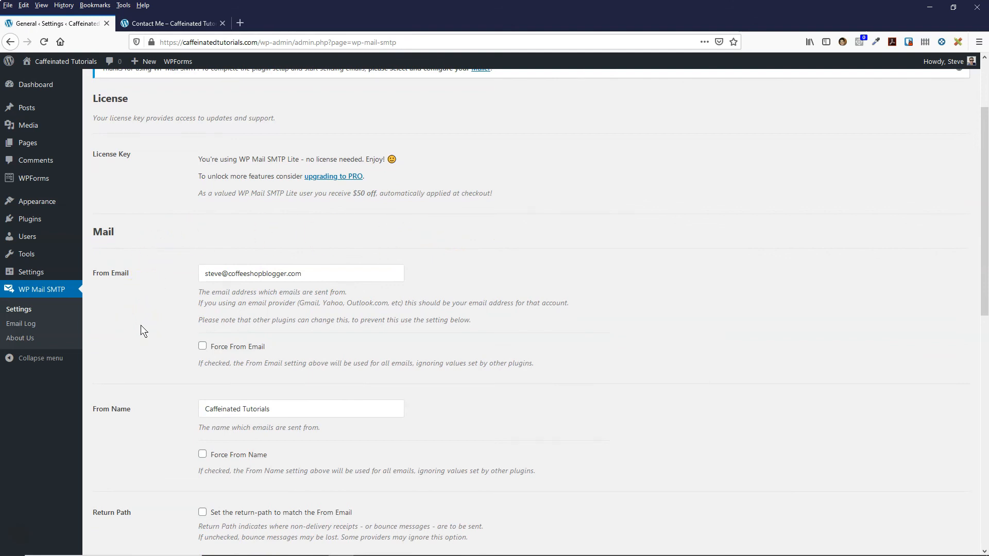
scroll(140, 326, up, 3)
scroll(497, 256, down, 13)
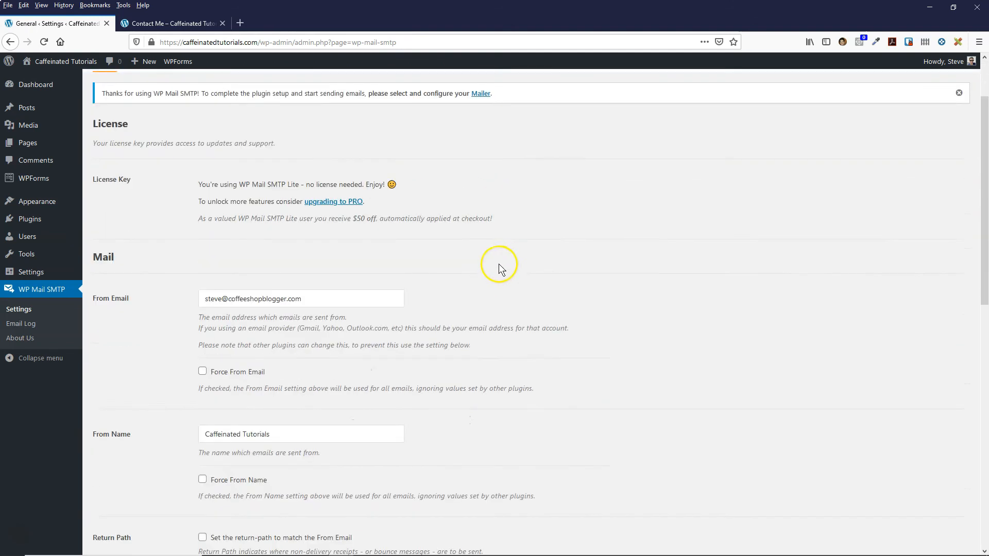
scroll(132, 272, up, 13)
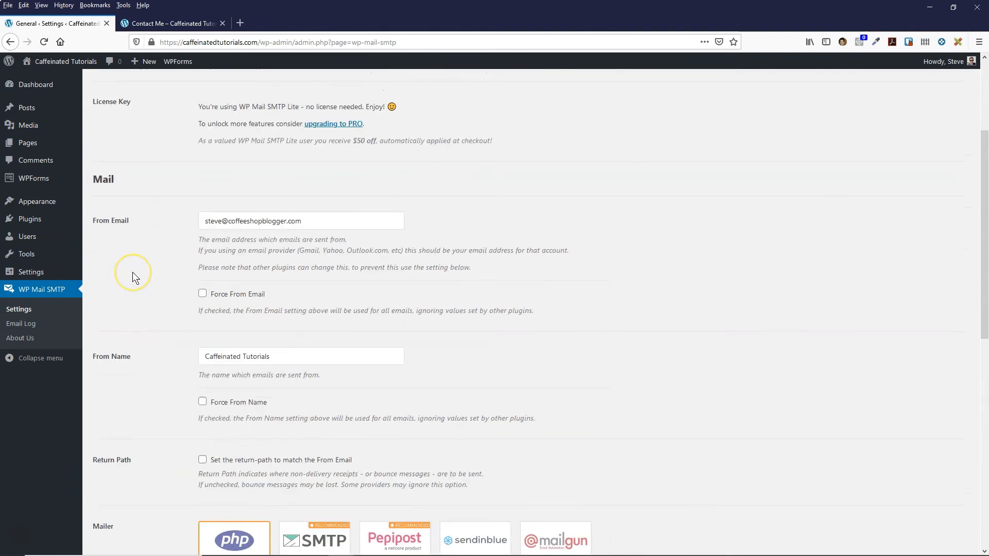
- Return to the contact form on the live Contact Me page
click(191, 24)
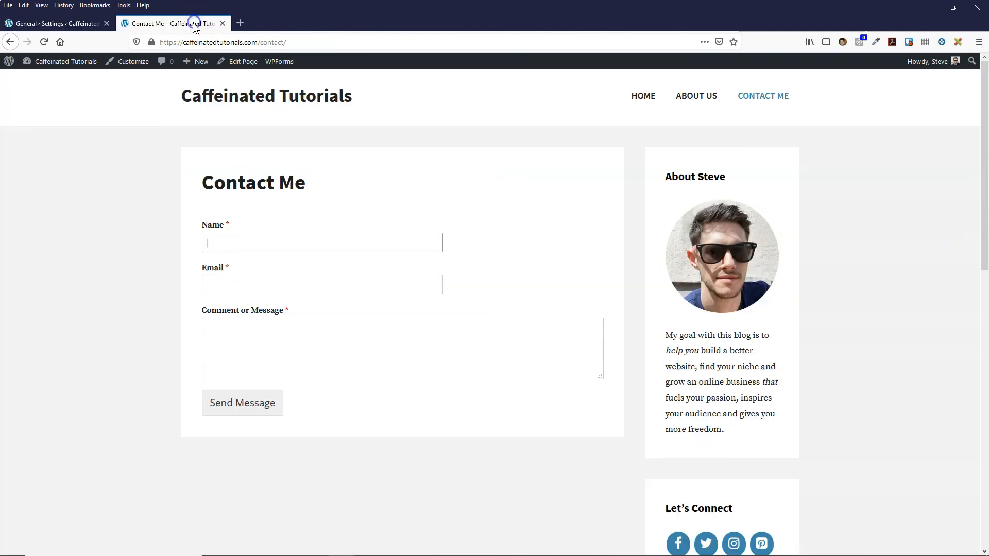